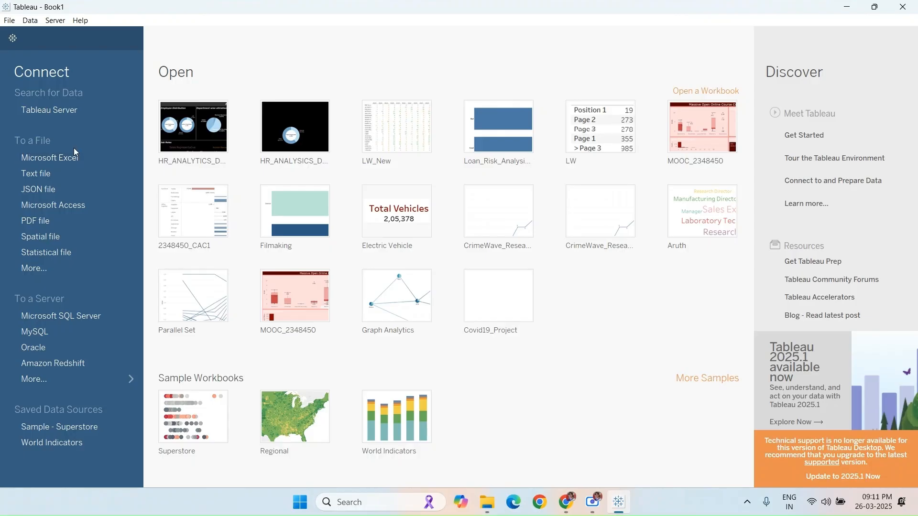
Connect to the Excel workbook DMart_Superstore.xls and add its Orders sheet to the data source.
left_click(74, 157)
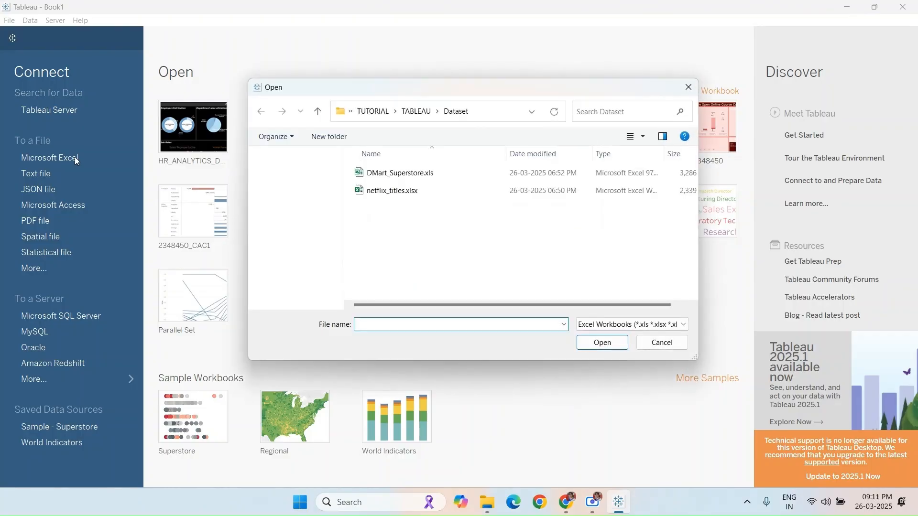
left_click(401, 174)
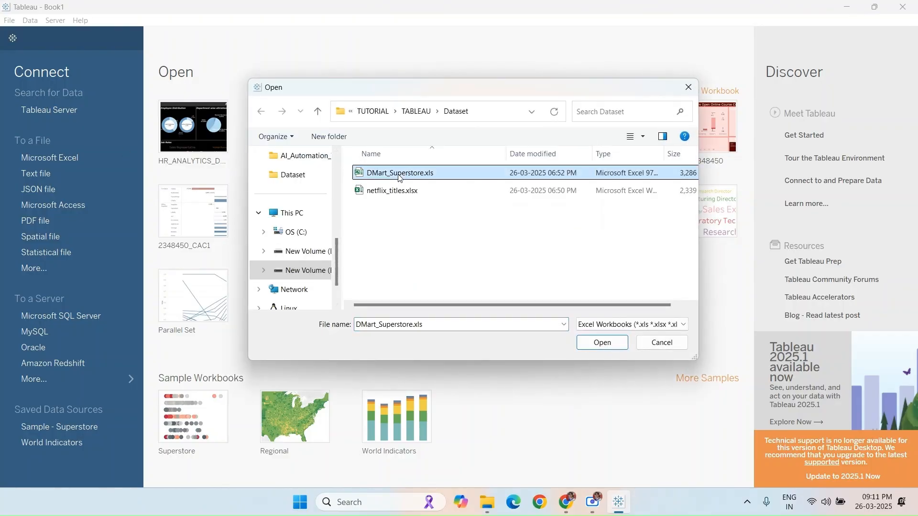
left_click(605, 350)
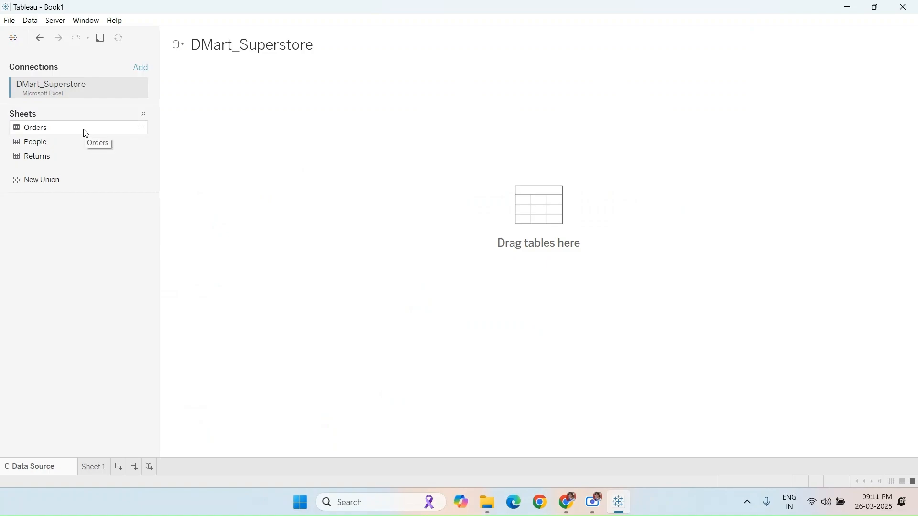
left_click_drag(84, 131, 224, 108)
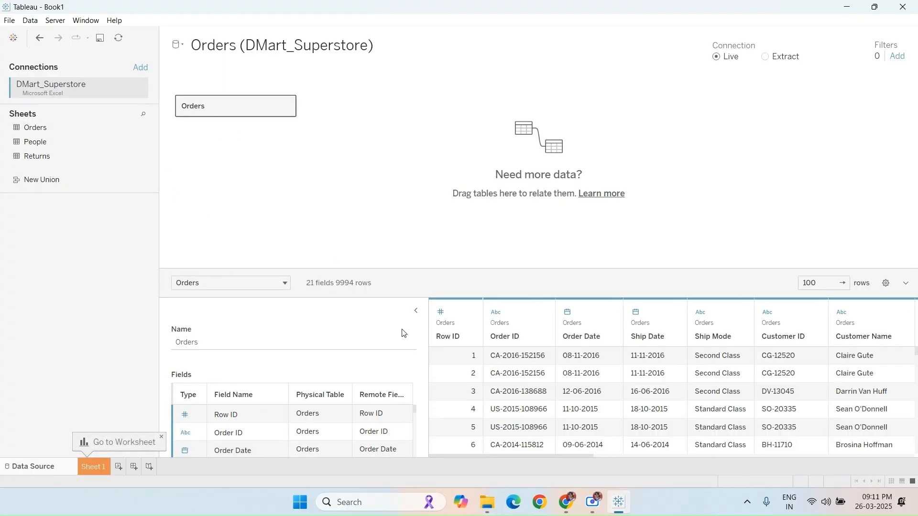
Collapse the table details and examine the Orders data preview across its columns through to Profit.
left_click(416, 311)
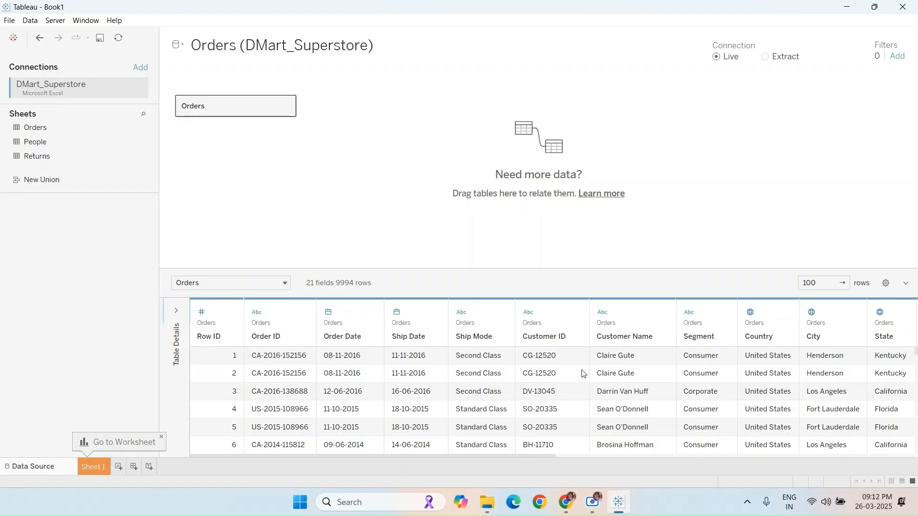
scroll(583, 374, "right", 3)
scroll(558, 375, "right", 3)
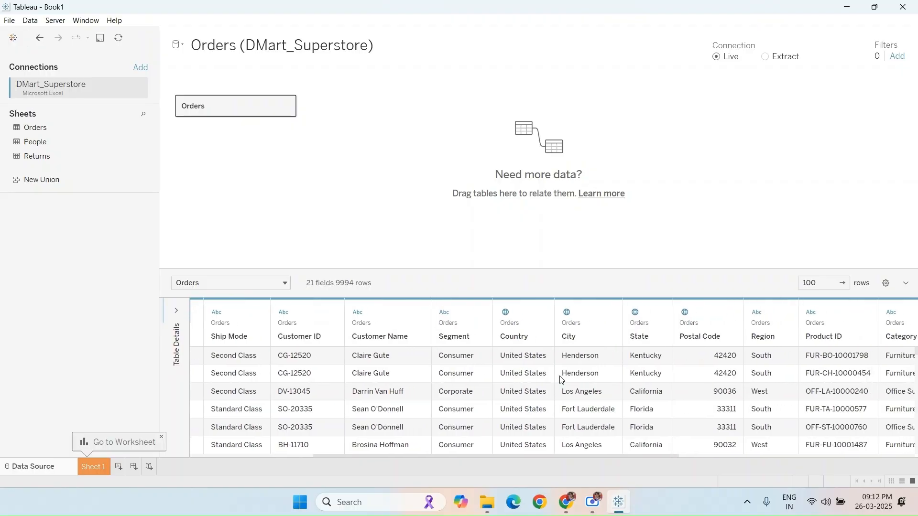
scroll(562, 380, "right", 3)
scroll(533, 386, "right", 2)
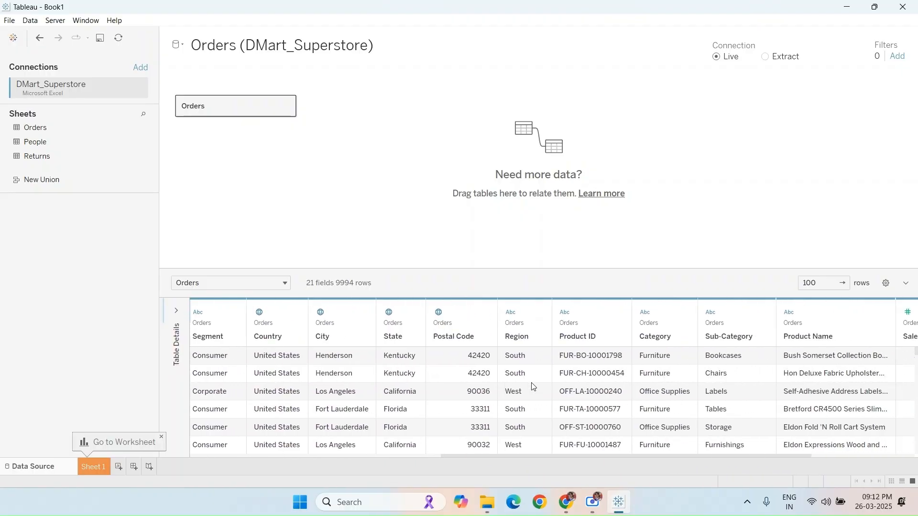
scroll(533, 385, "right", 2)
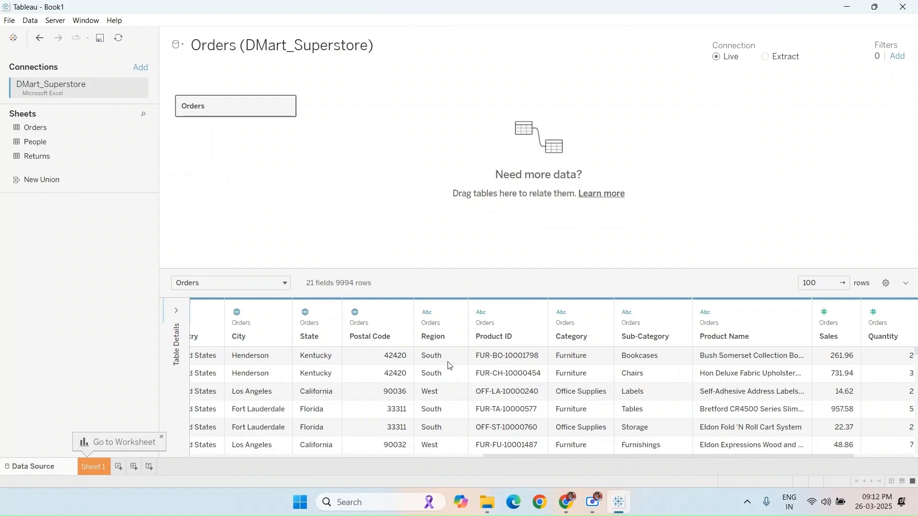
scroll(565, 383, "right", 2)
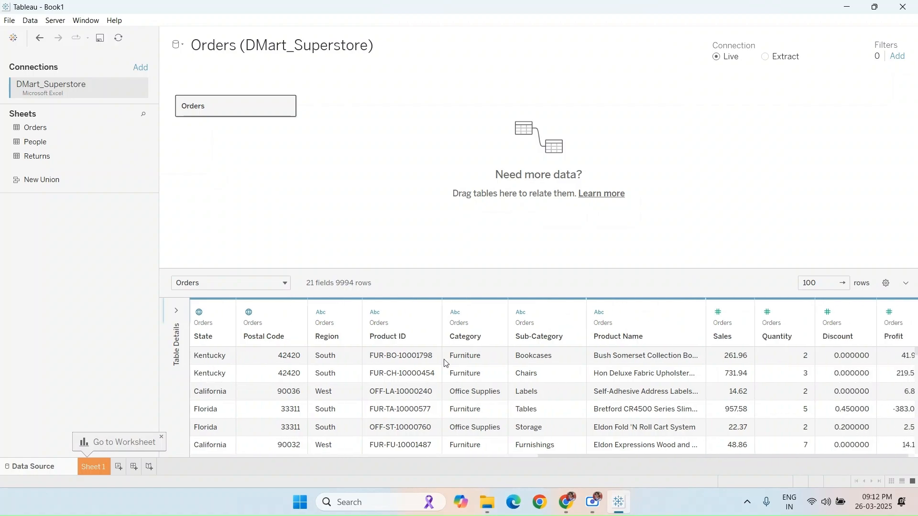
scroll(560, 367, "right", 1)
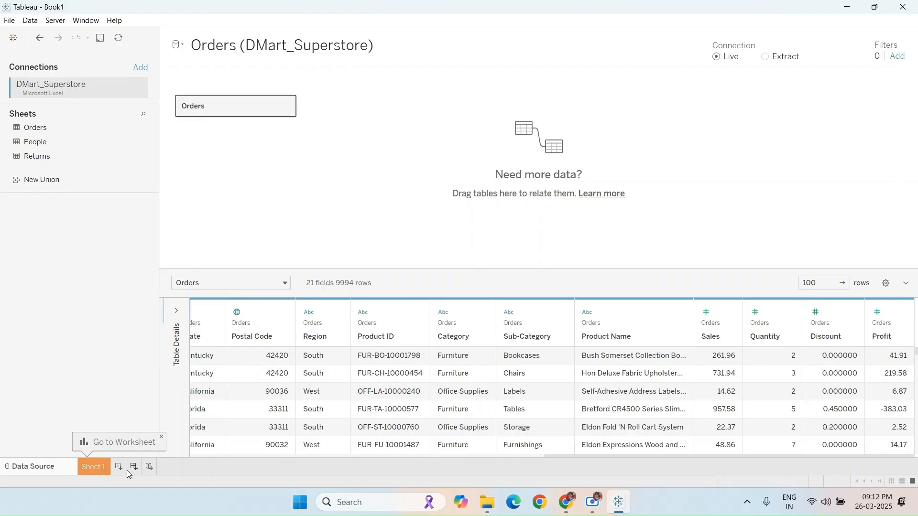
Go to worksheet Sheet 1 and rename it as Doughnut_Chart.
left_click(93, 467)
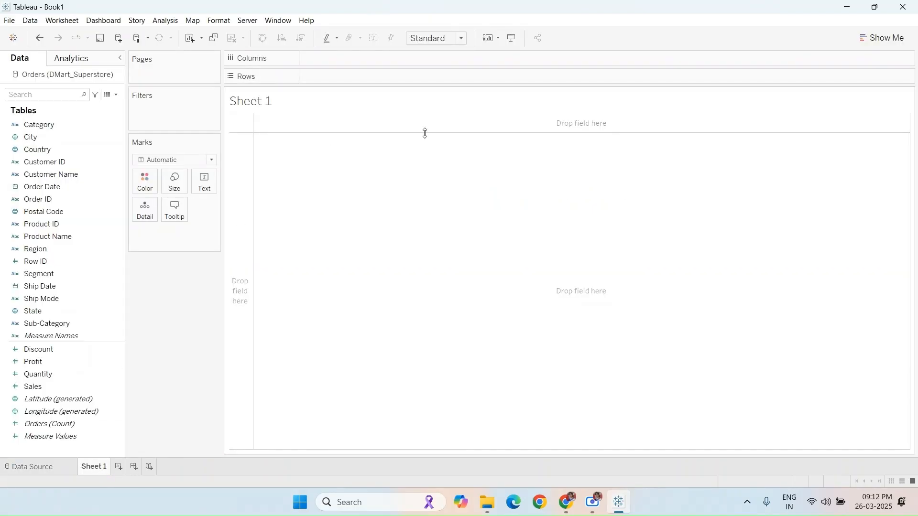
double_click(90, 468)
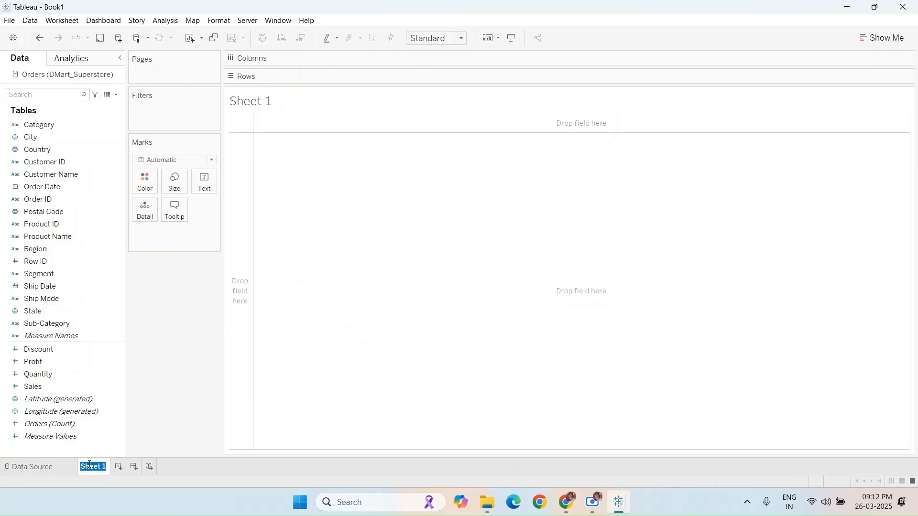
type("Doughn")
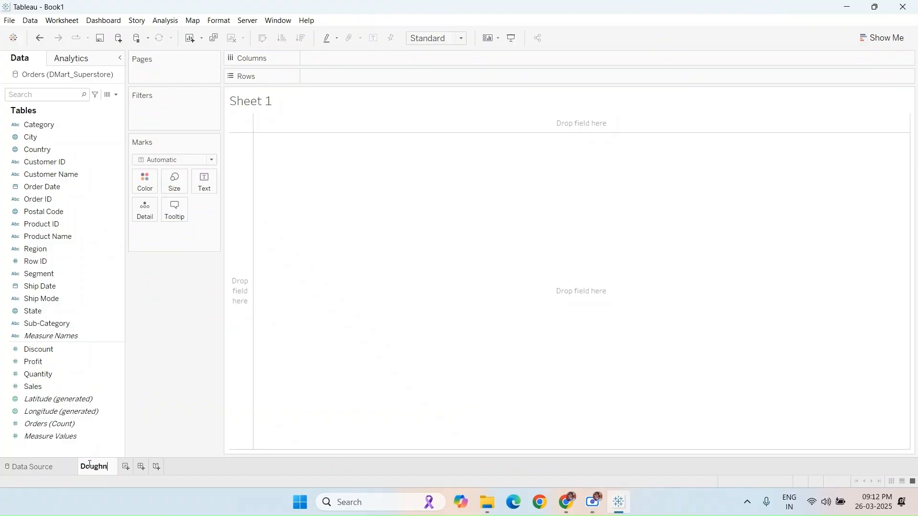
type("ut_Chart")
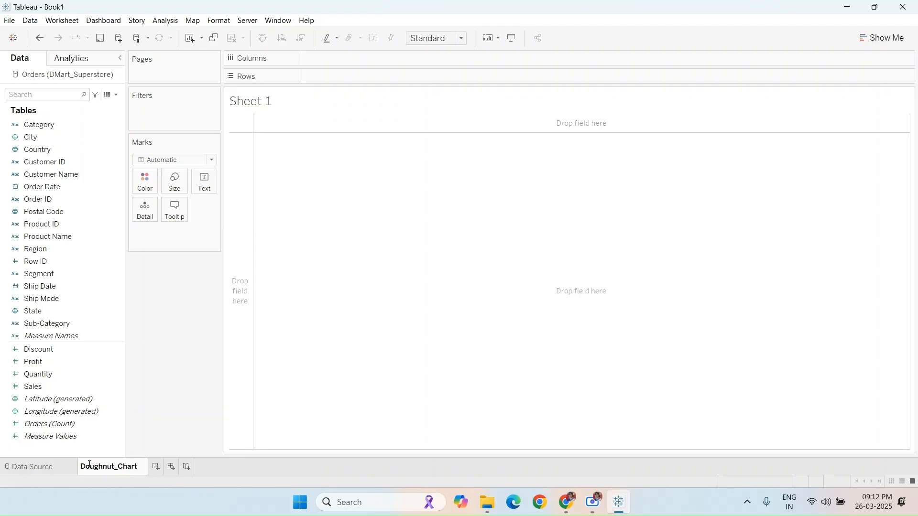
key("Return")
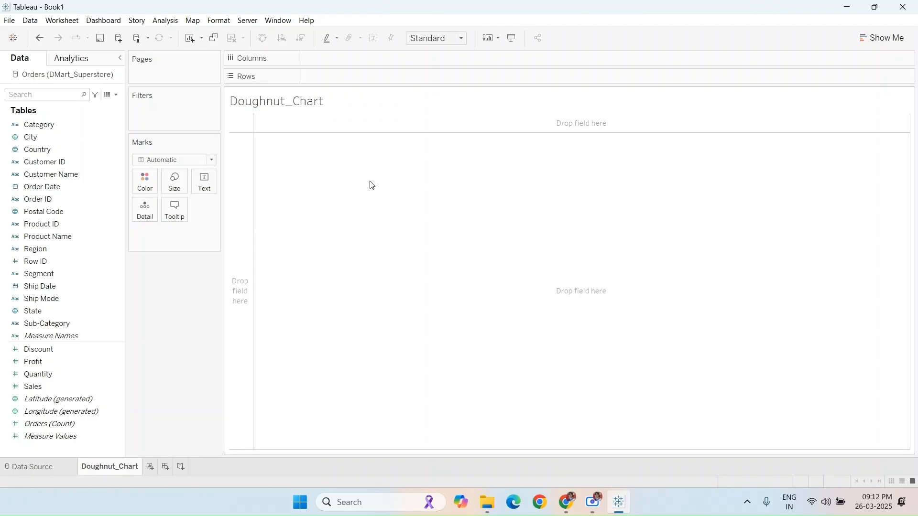
Set the worksheet's fit to Entire View and change its title to "Category By Profit".
left_click(430, 37)
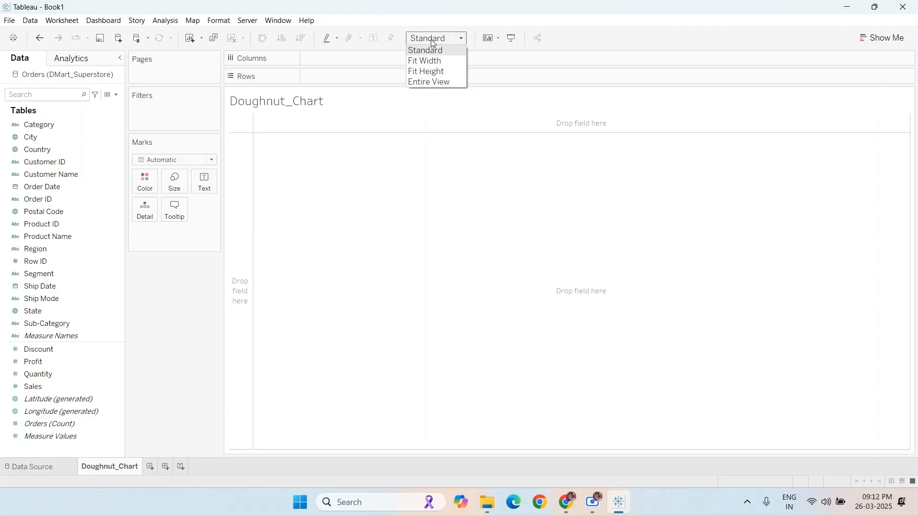
left_click(429, 82)
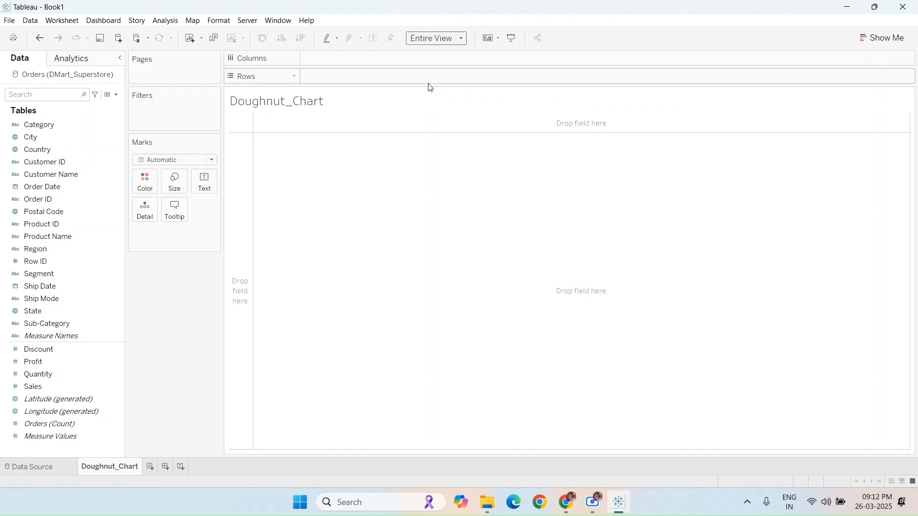
double_click(300, 101)
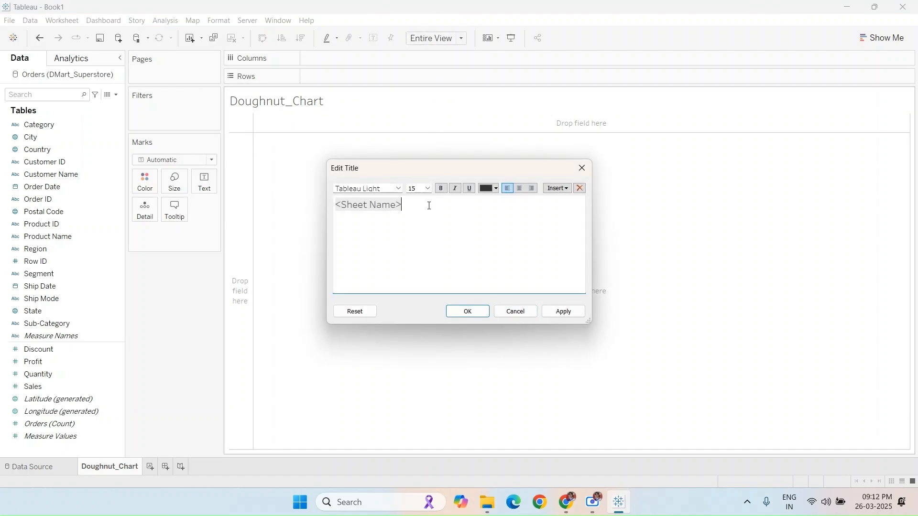
left_click_drag(429, 206, 316, 207)
type("Ca")
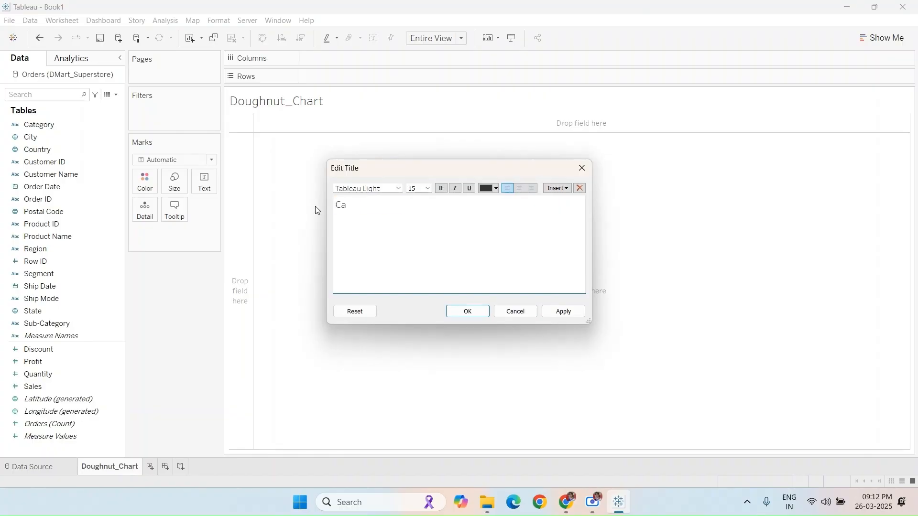
type("tegory By Profit")
left_click(470, 313)
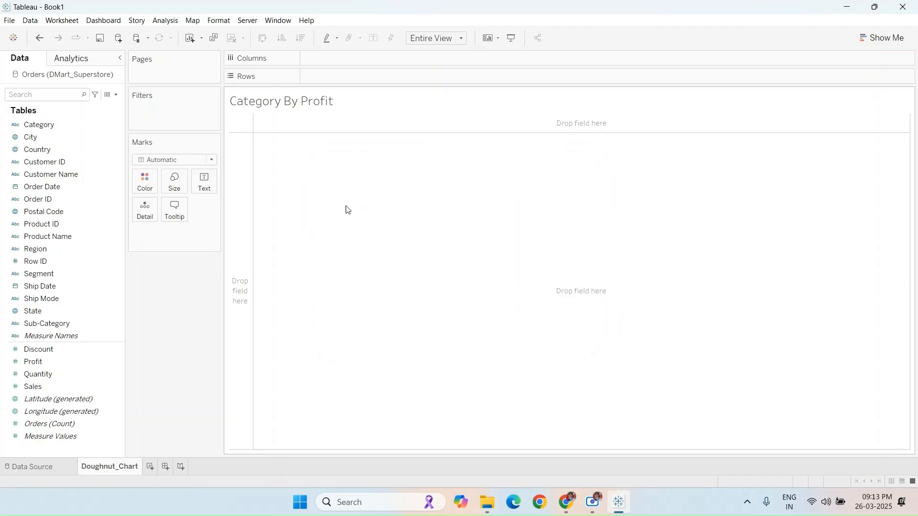
Add the ad-hoc calculation AVG(0) to the empty Columns shelf.
double_click(361, 59)
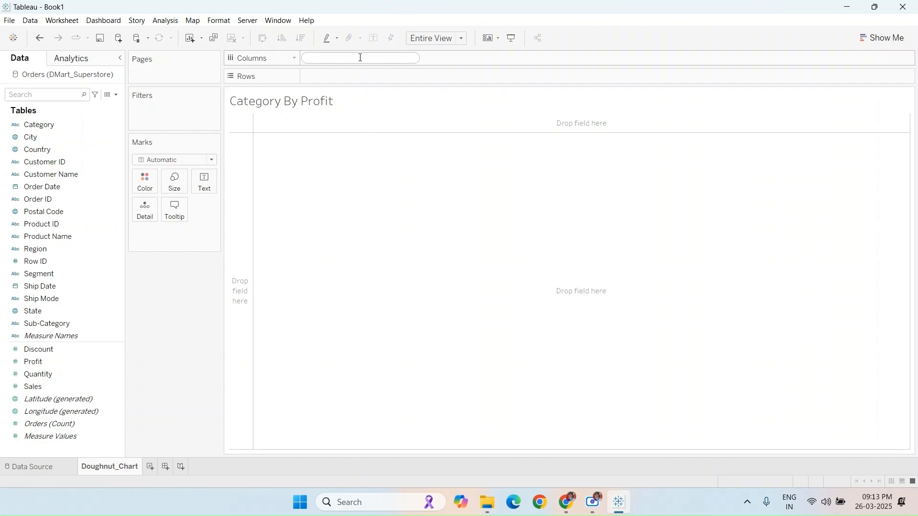
type("Avg")
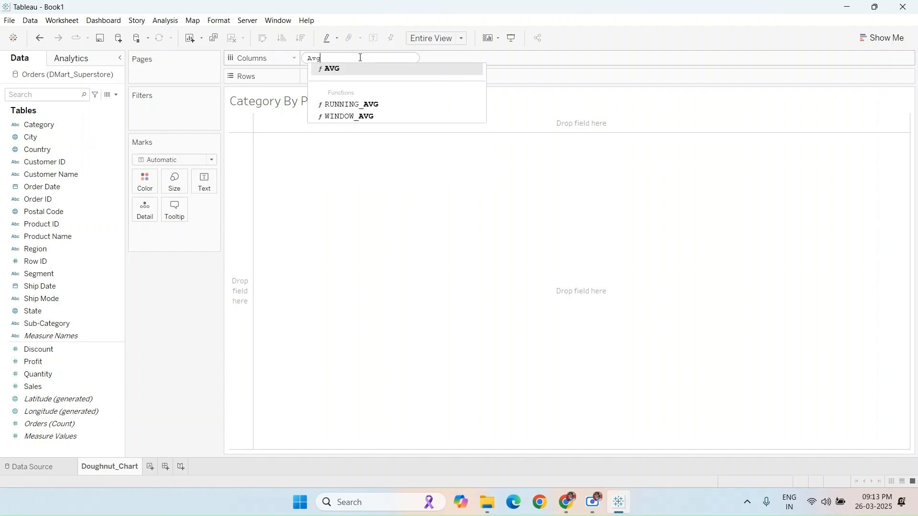
left_click(358, 70)
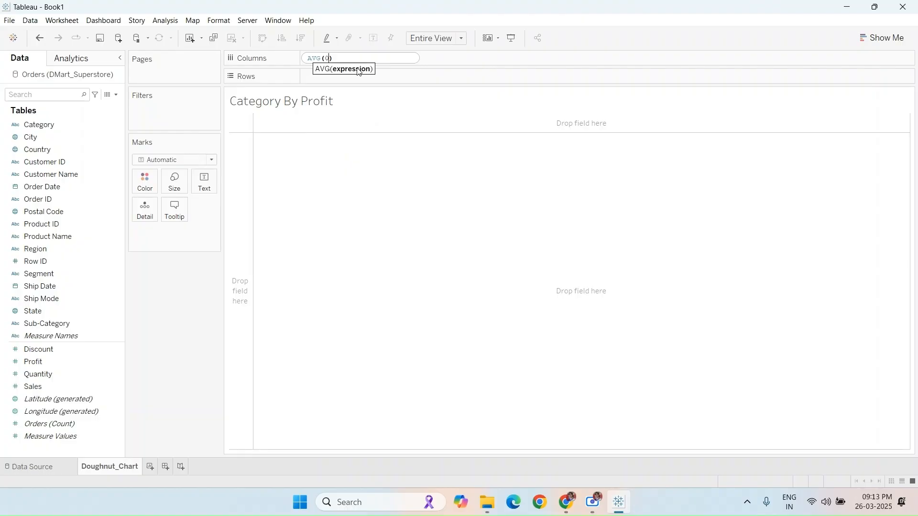
key("Return")
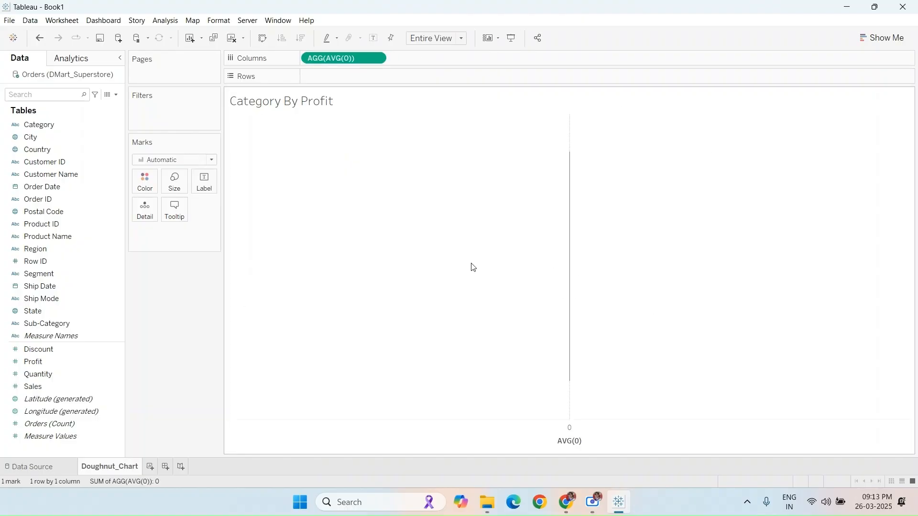
Add a second AVG(0) calculation to Columns beside the first one.
double_click(547, 60)
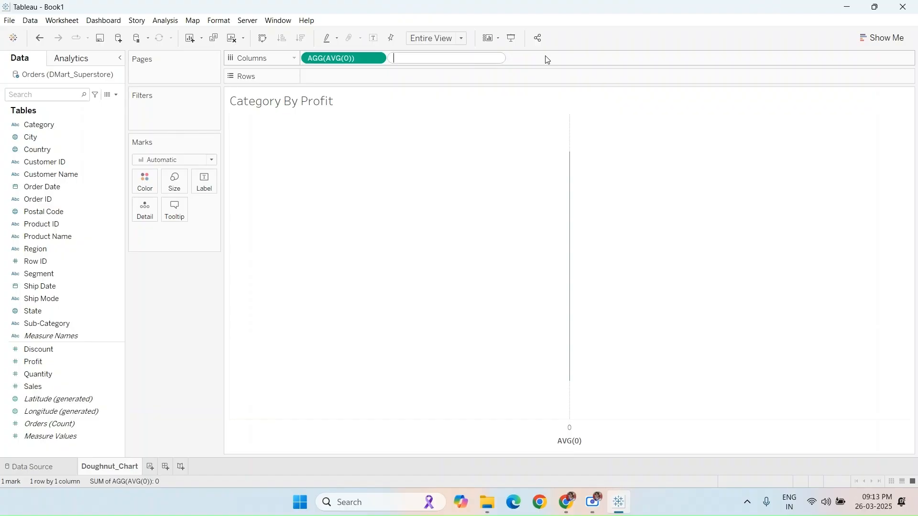
type("Avg")
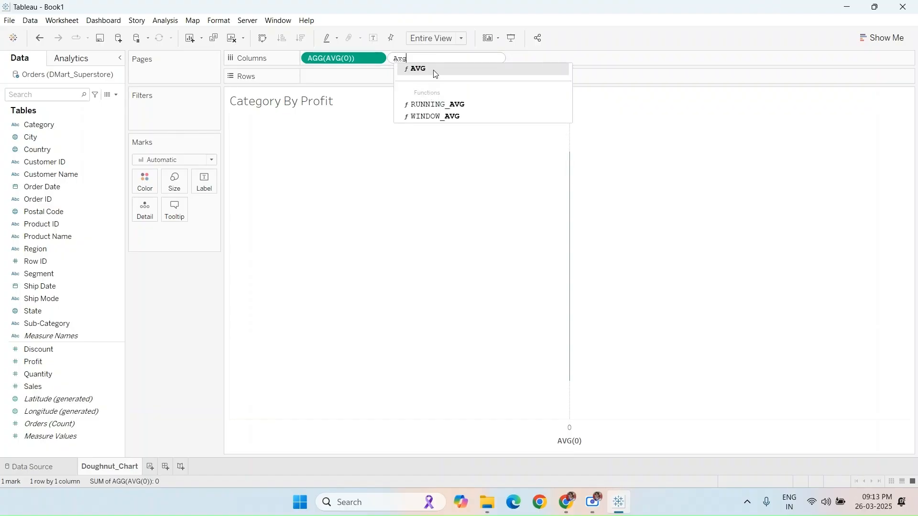
left_click(435, 71)
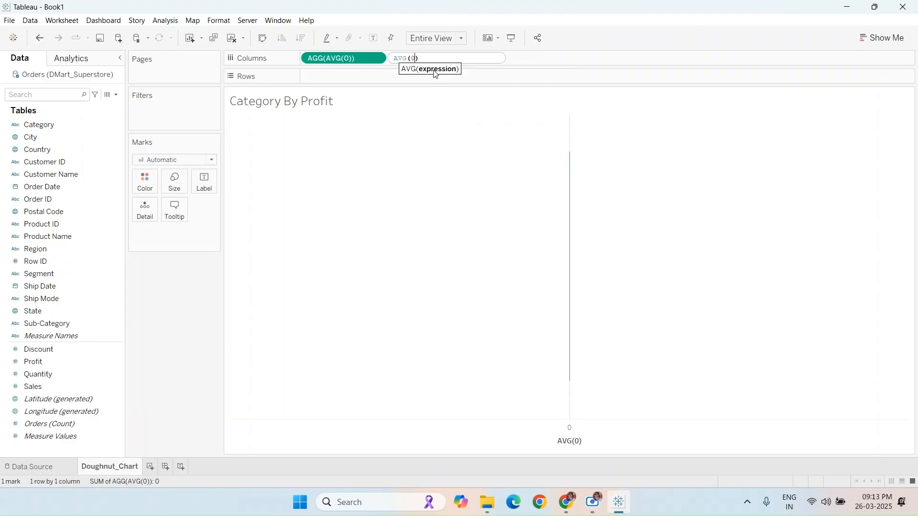
type("0")
key("Return")
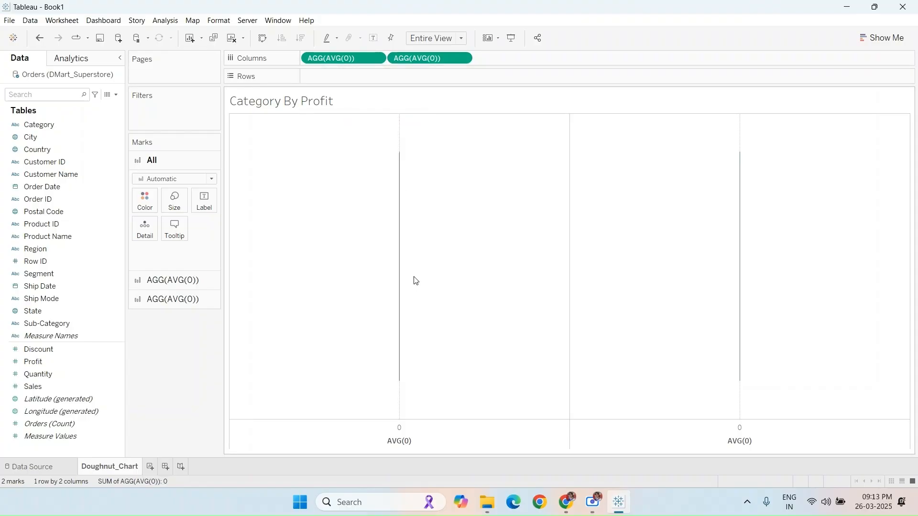
Select the first AGG(AVG(0)) marks card and format the sheet's lines with Zero Lines set to None.
left_click(200, 281)
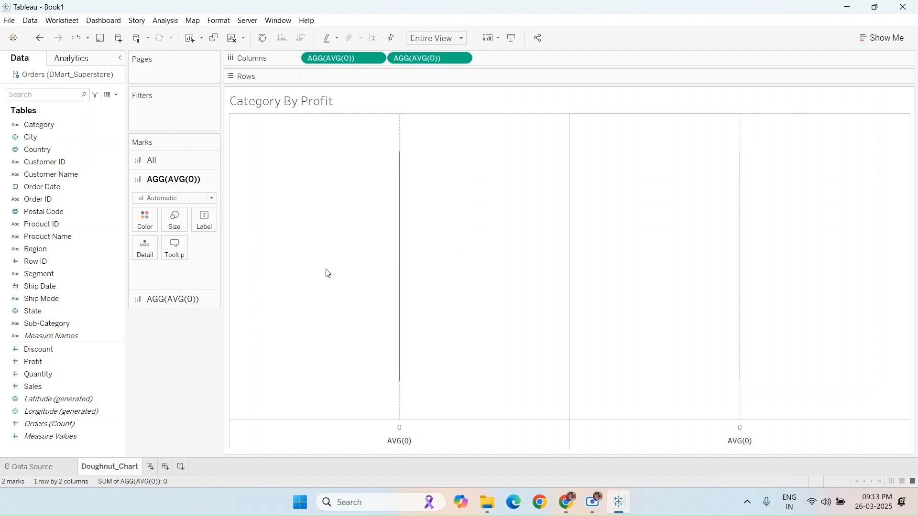
right_click(315, 241)
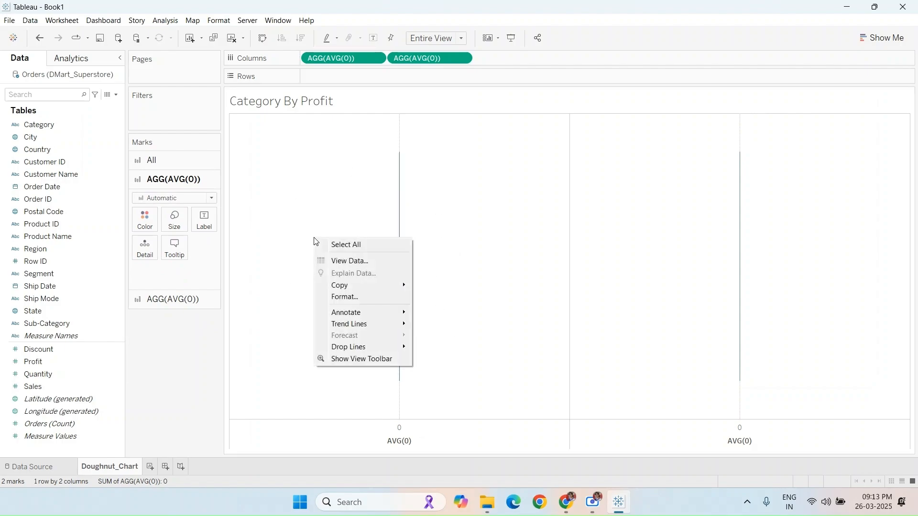
left_click(355, 297)
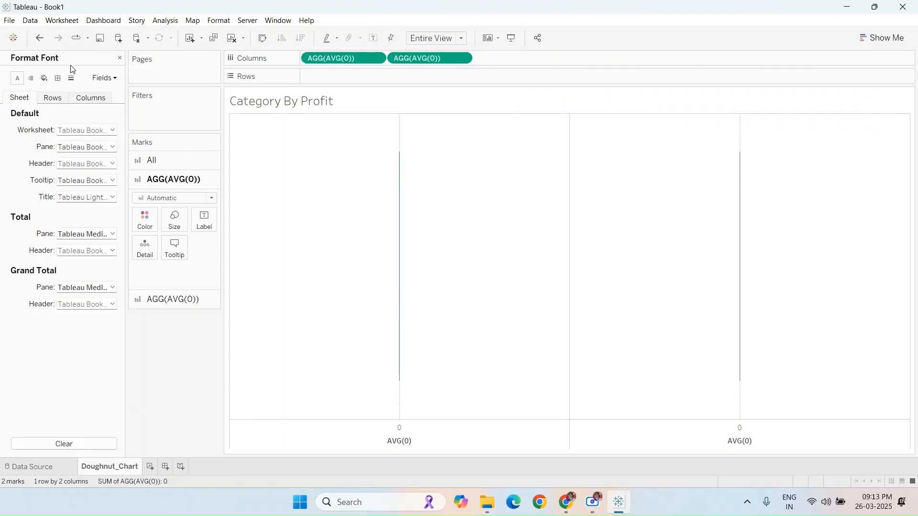
left_click(72, 78)
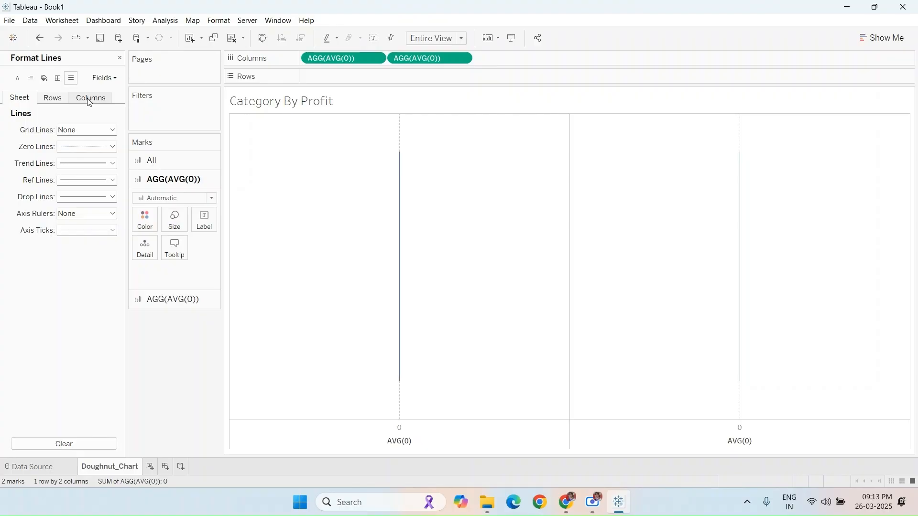
left_click(113, 147)
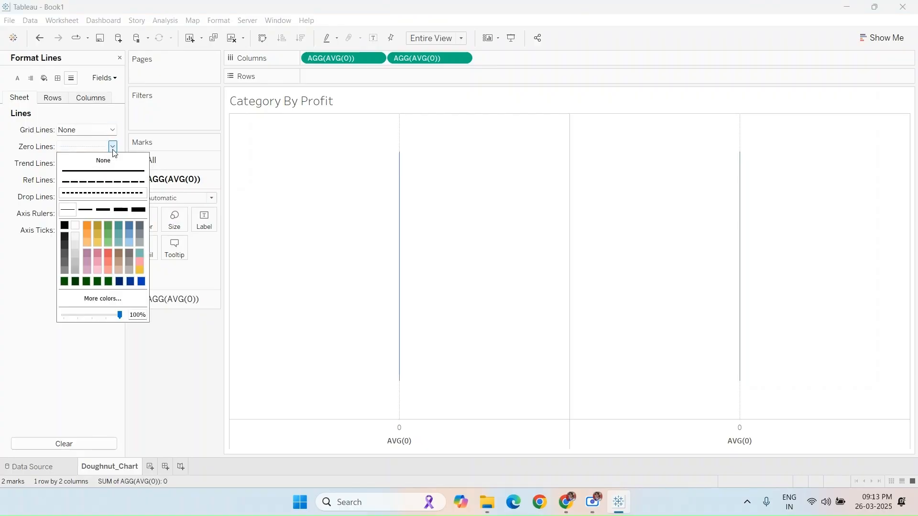
left_click(91, 163)
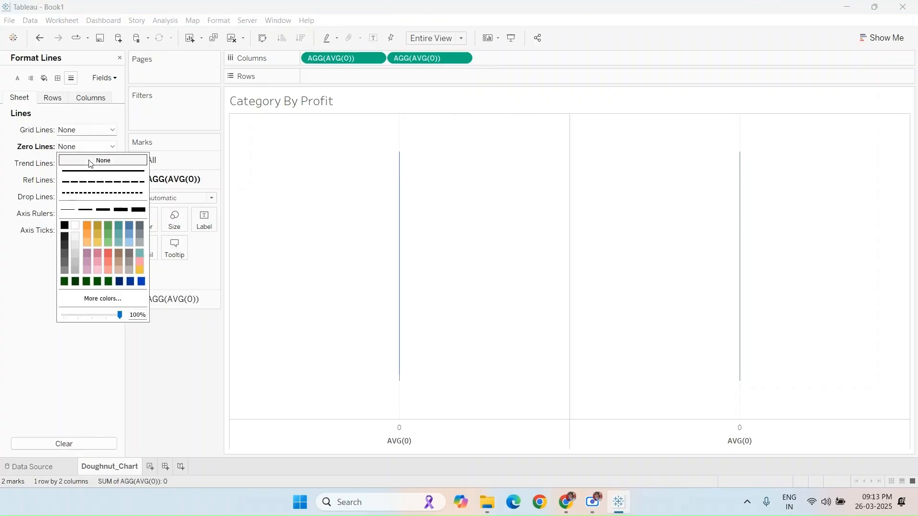
left_click(29, 100)
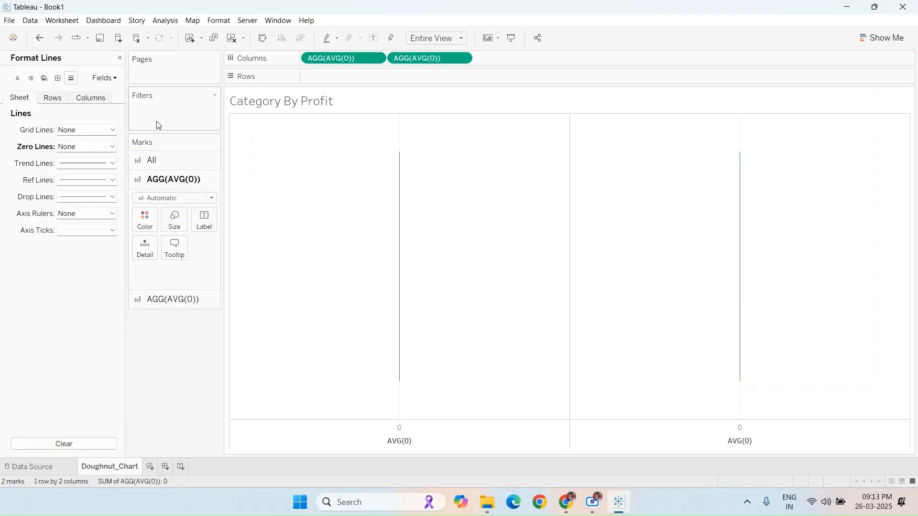
Turn the first AGG(AVG(0)) marks into a Pie coloured by Category, with Profit setting the slice angle.
left_click(120, 58)
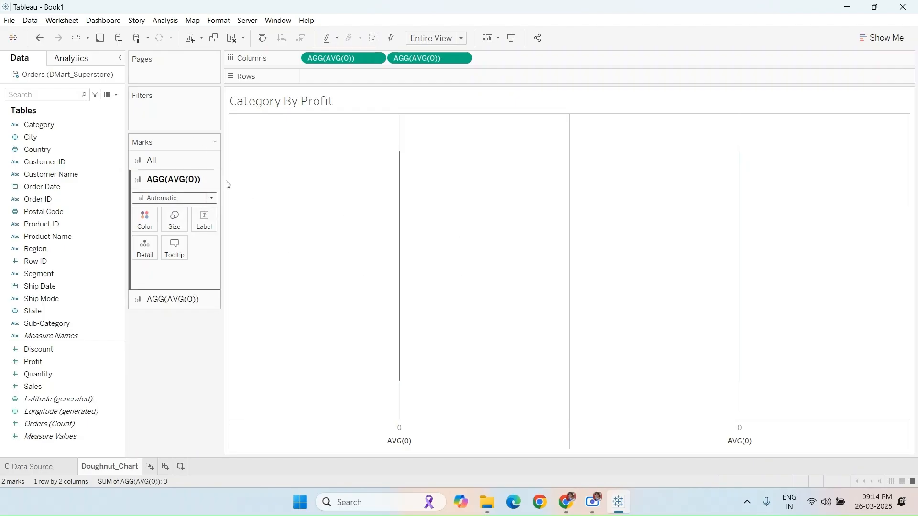
left_click(192, 202)
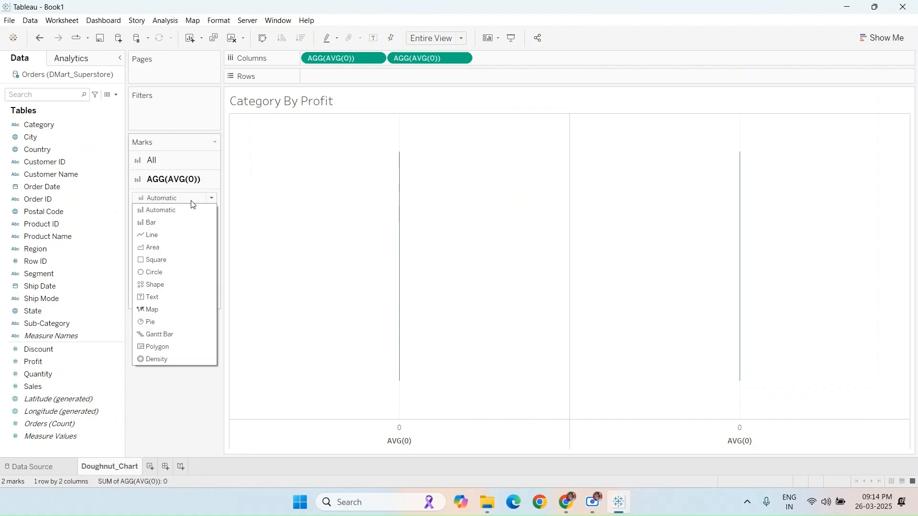
left_click(181, 323)
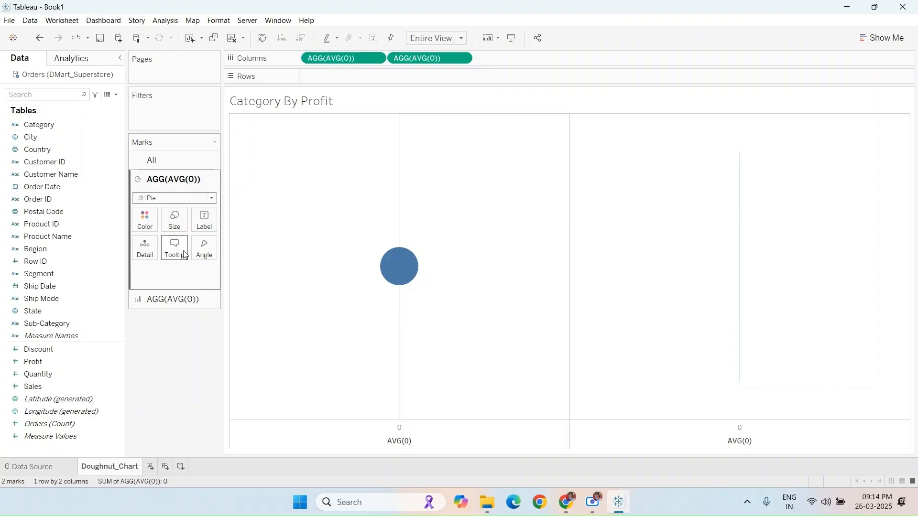
left_click_drag(36, 125, 143, 219)
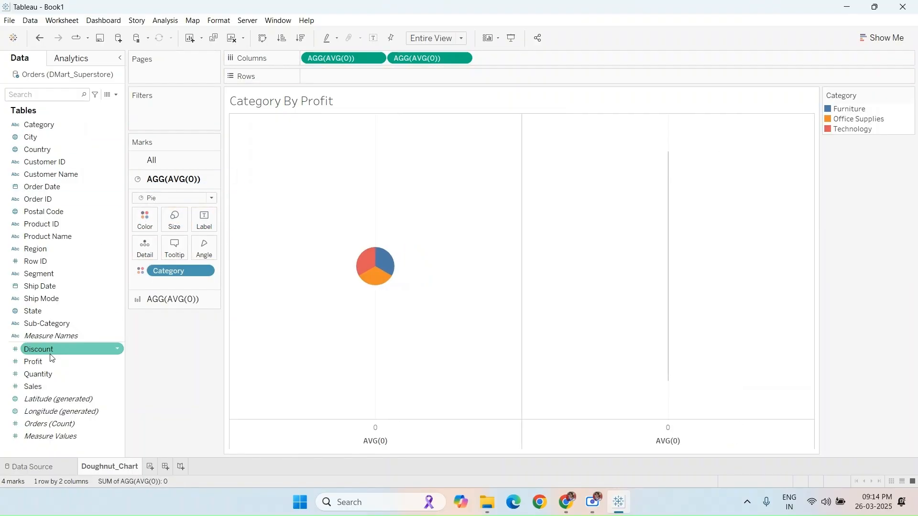
left_click_drag(46, 361, 203, 246)
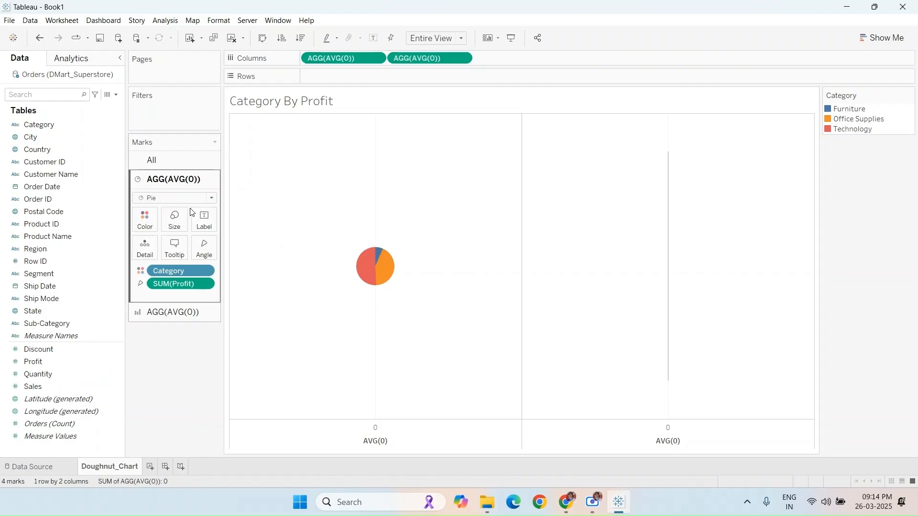
Enlarge the pie marks to slightly above the middle of the size range.
left_click(174, 223)
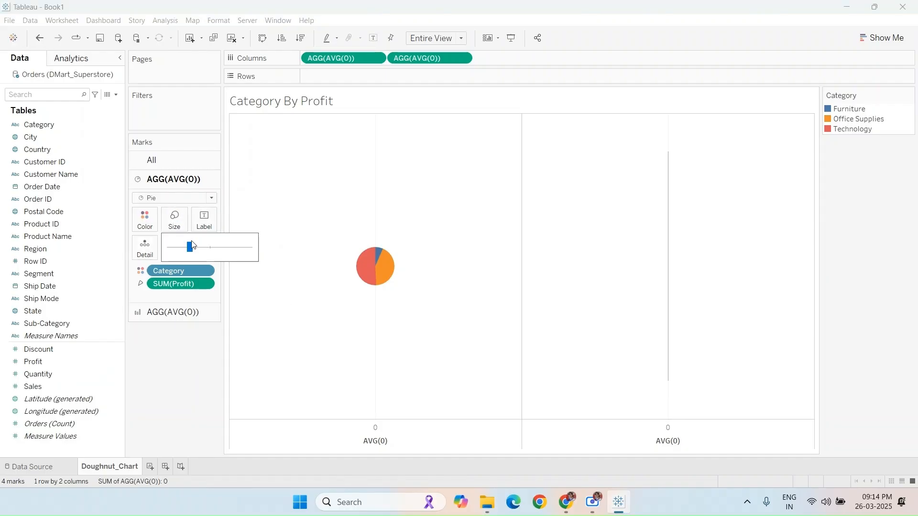
left_click_drag(217, 246, 217, 247)
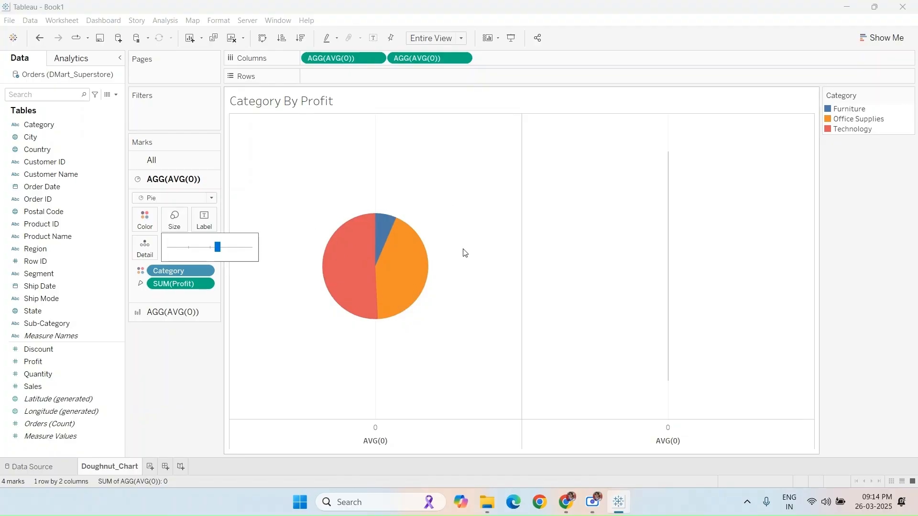
left_click(169, 387)
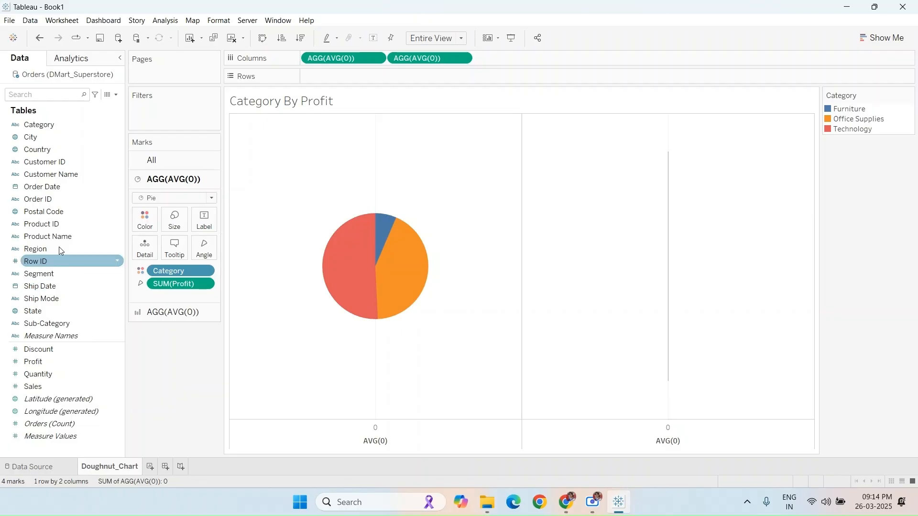
Label the pie slices with Category and the sum of Profit.
left_click_drag(47, 131, 204, 221)
left_click(27, 366)
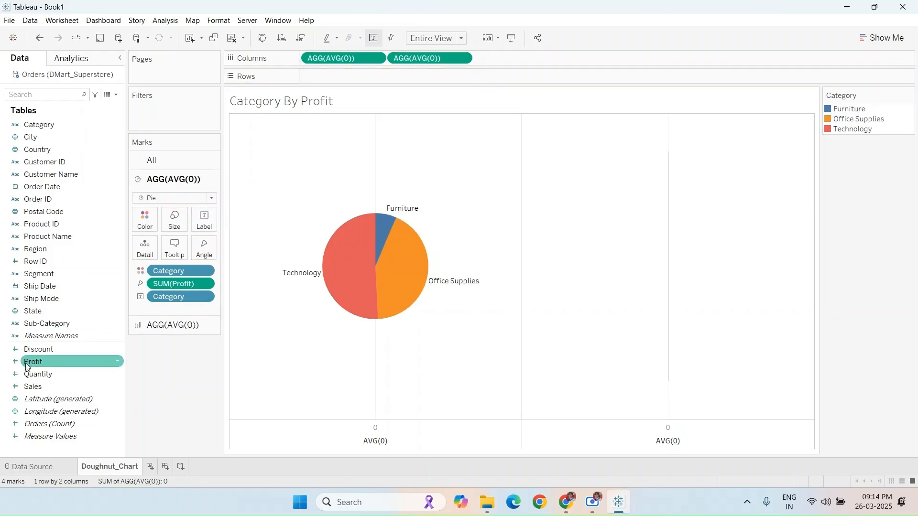
left_click_drag(27, 366, 200, 224)
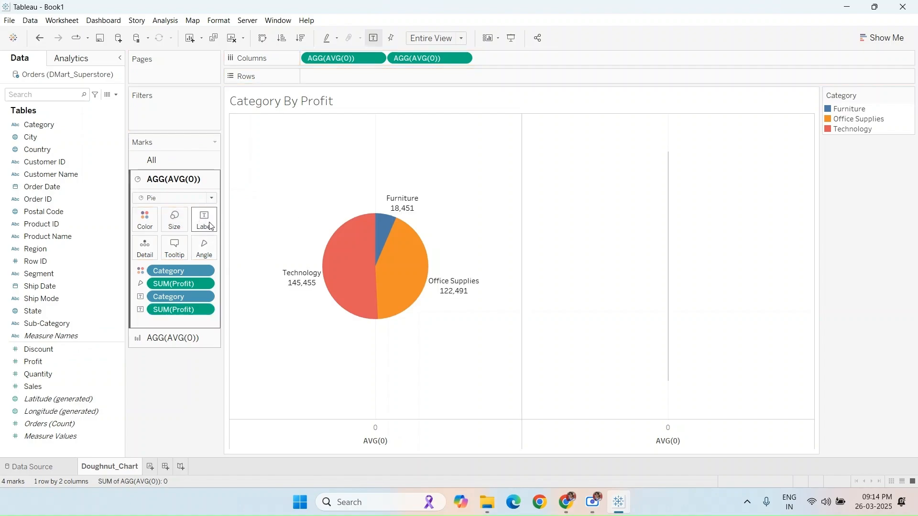
Edit the pie's label text to put "$" before SUM(Profit) and make the Category line bold.
left_click(211, 226)
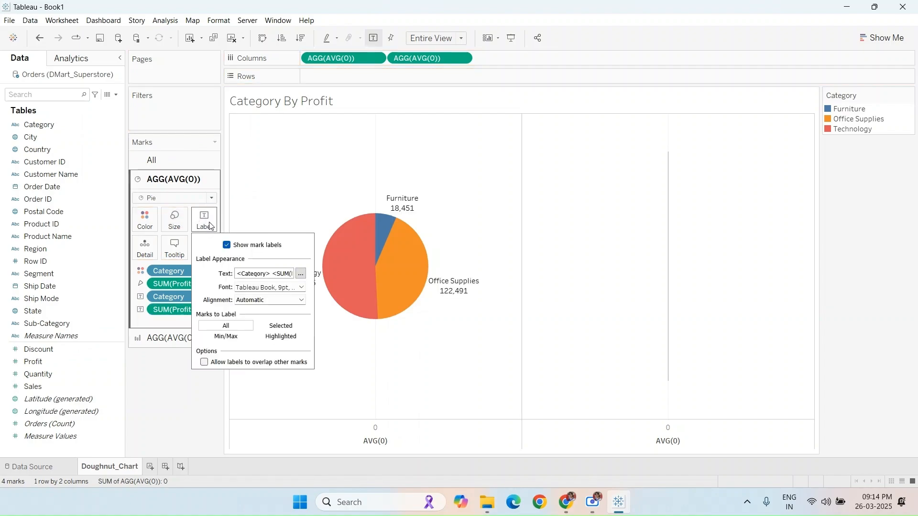
left_click(301, 274)
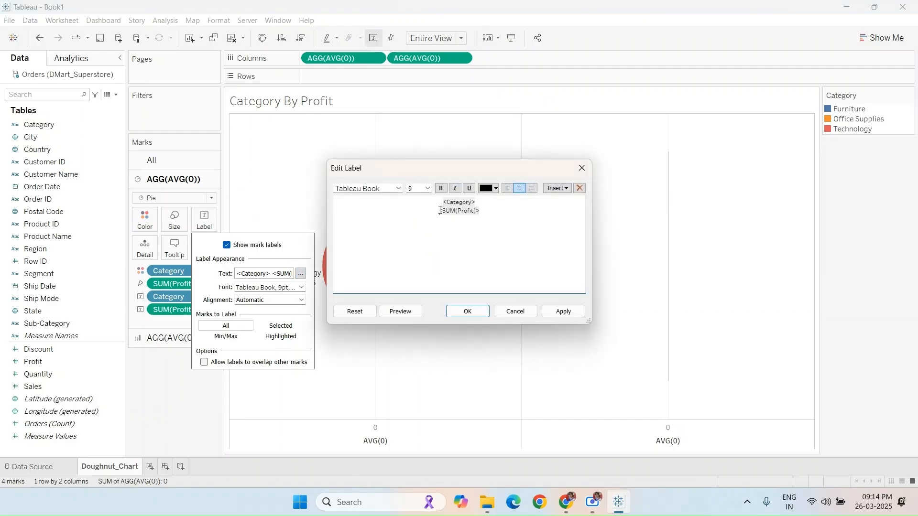
type("$")
left_click_drag(445, 202, 491, 200)
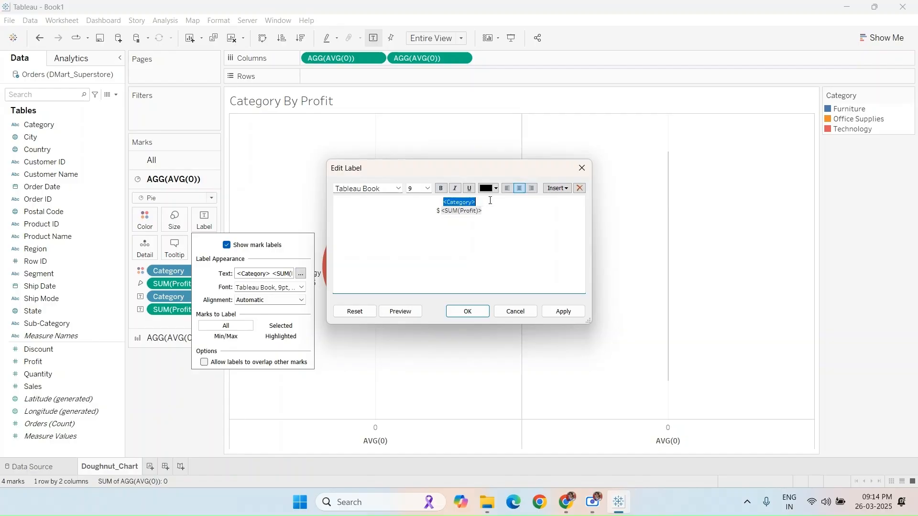
left_click(441, 188)
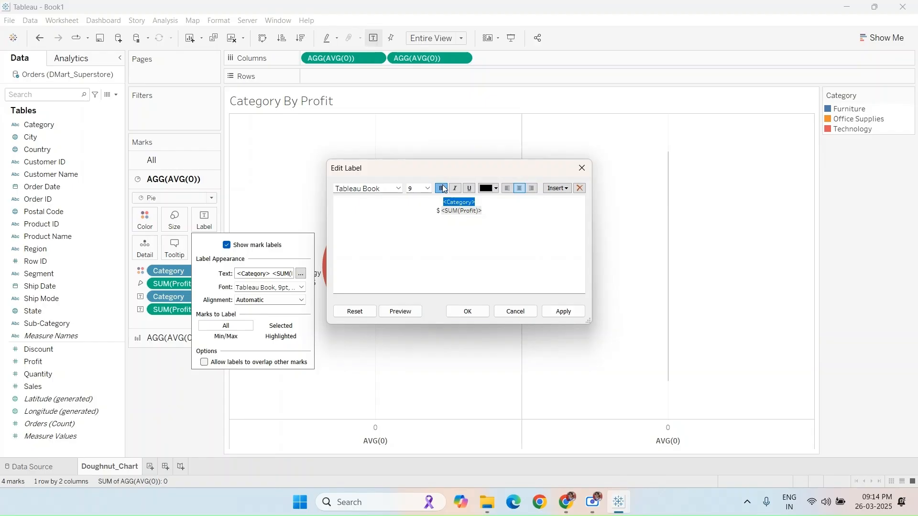
left_click(485, 314)
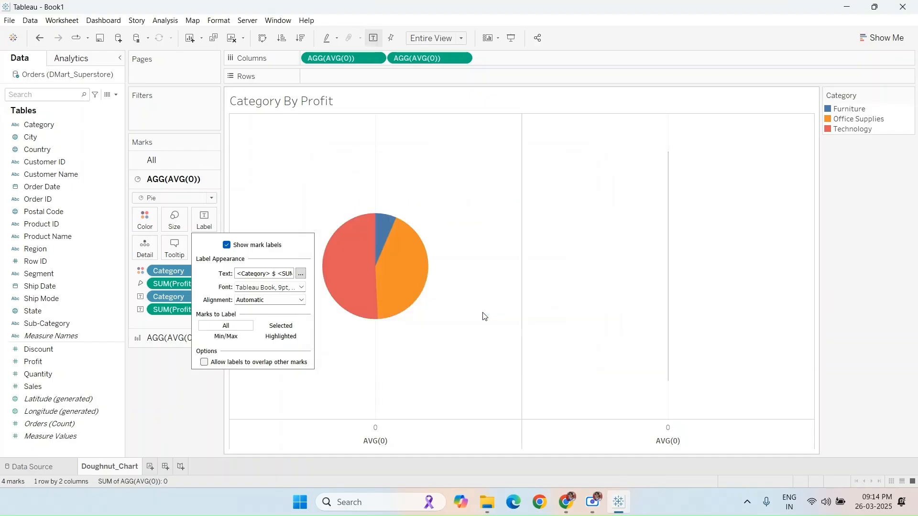
left_click(384, 381)
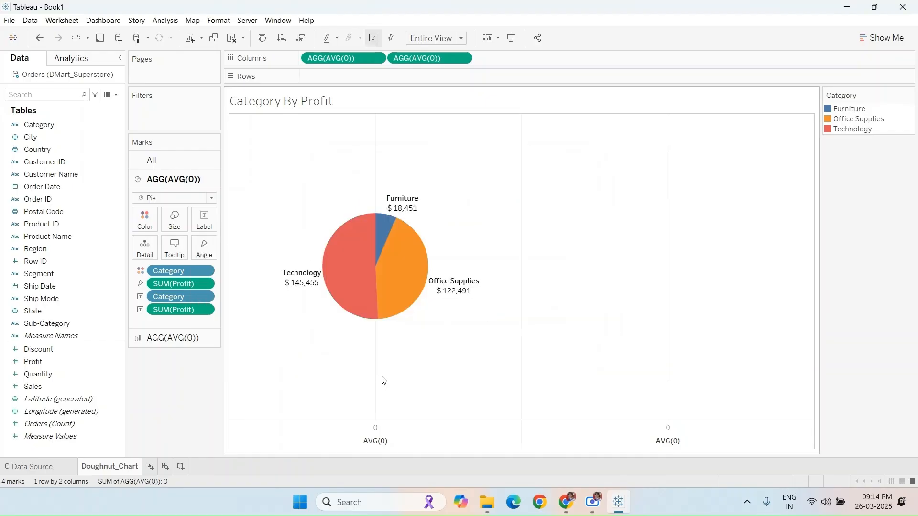
Set the Columns Grid Lines to None and hide the AVG(0) axis header below the pie.
right_click(295, 370)
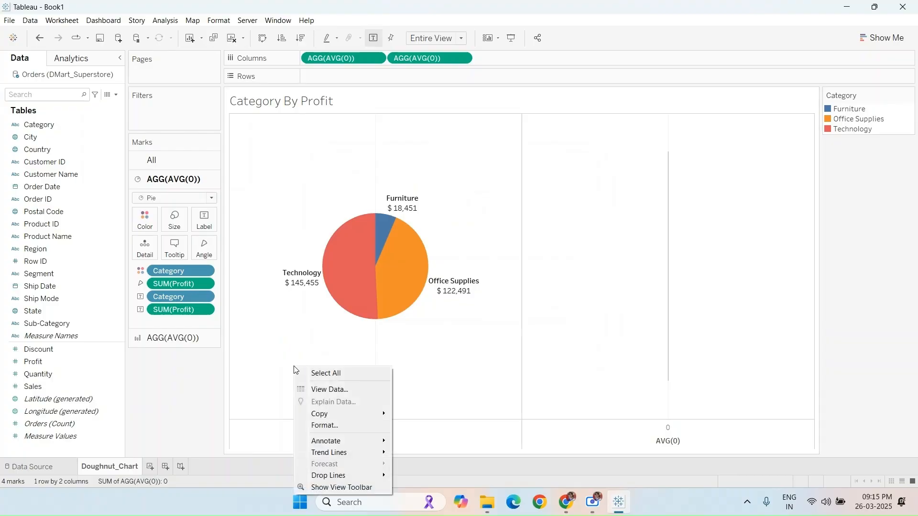
left_click(329, 426)
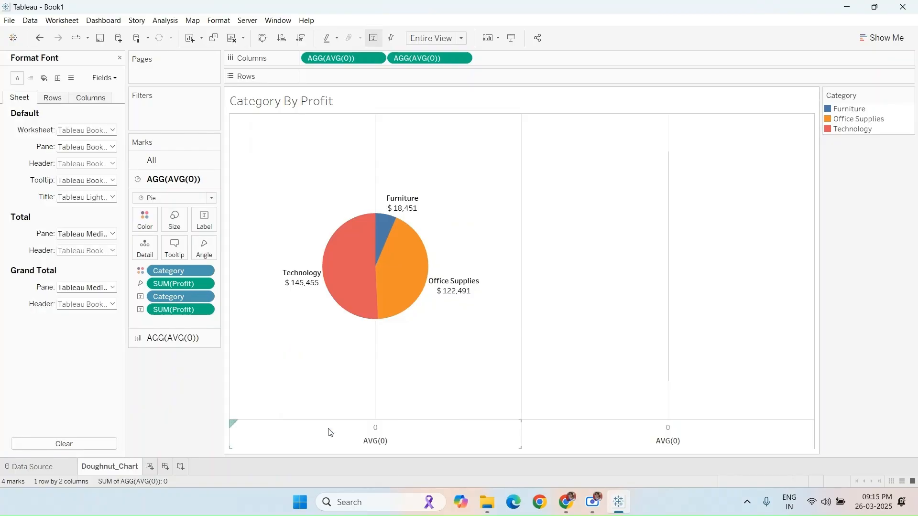
left_click(72, 78)
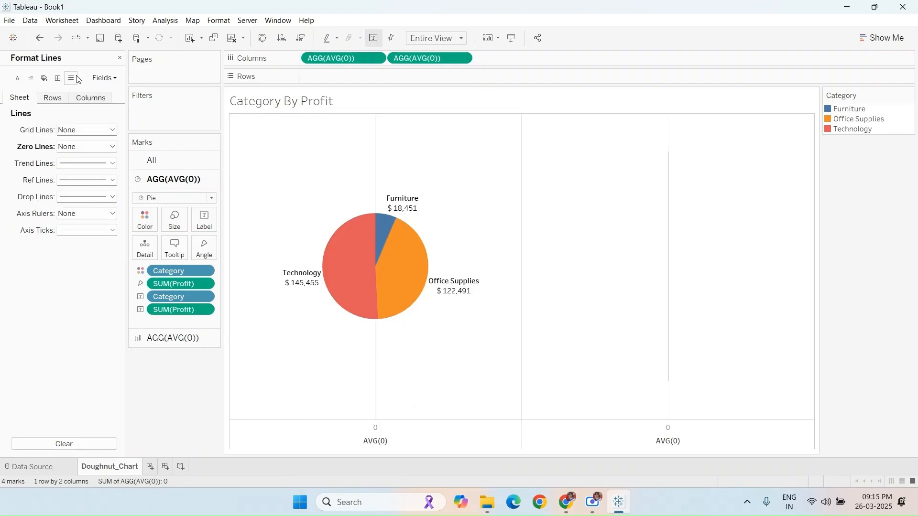
left_click(100, 101)
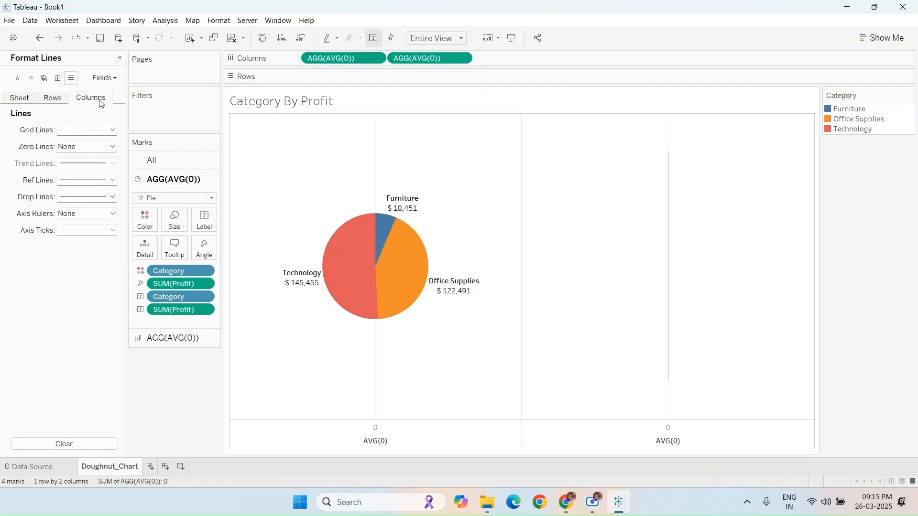
left_click(113, 130)
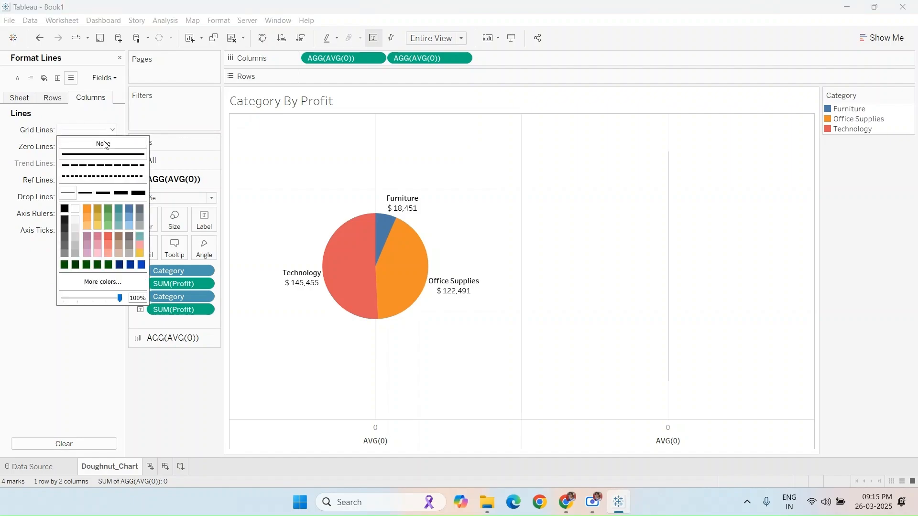
left_click(106, 145)
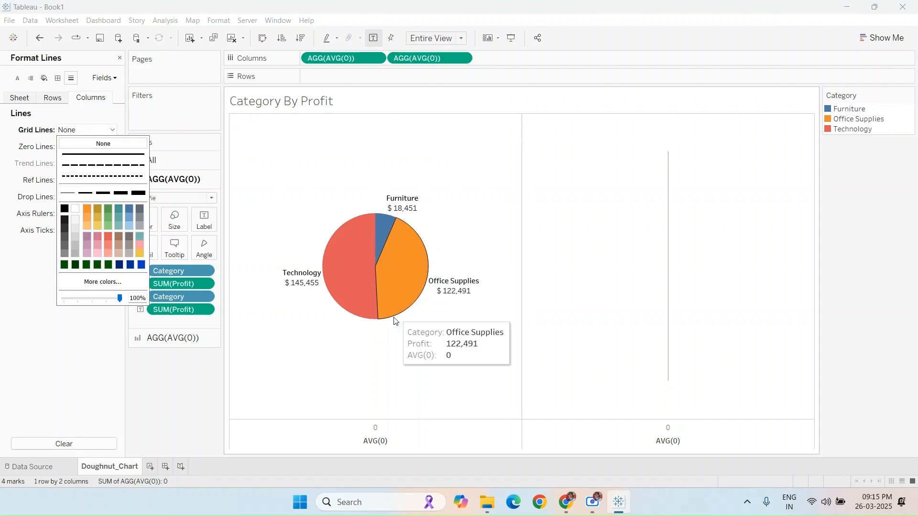
right_click(368, 441)
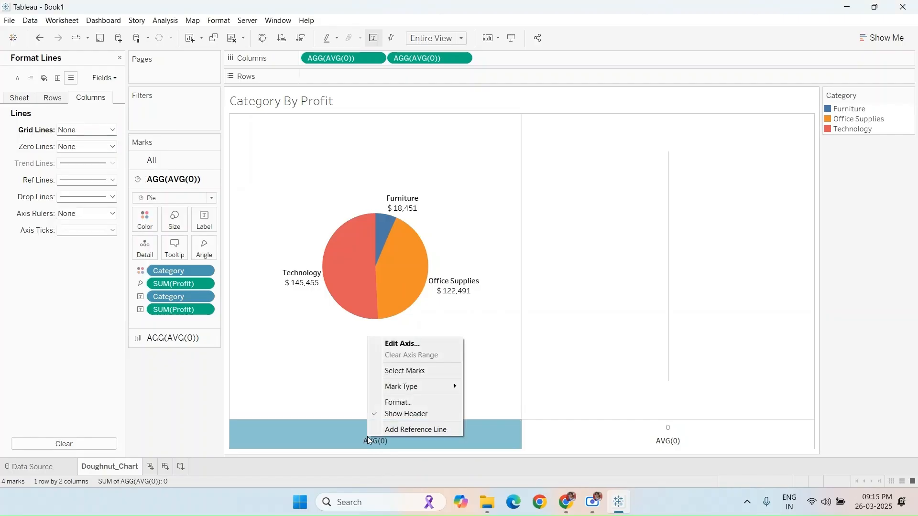
left_click(406, 414)
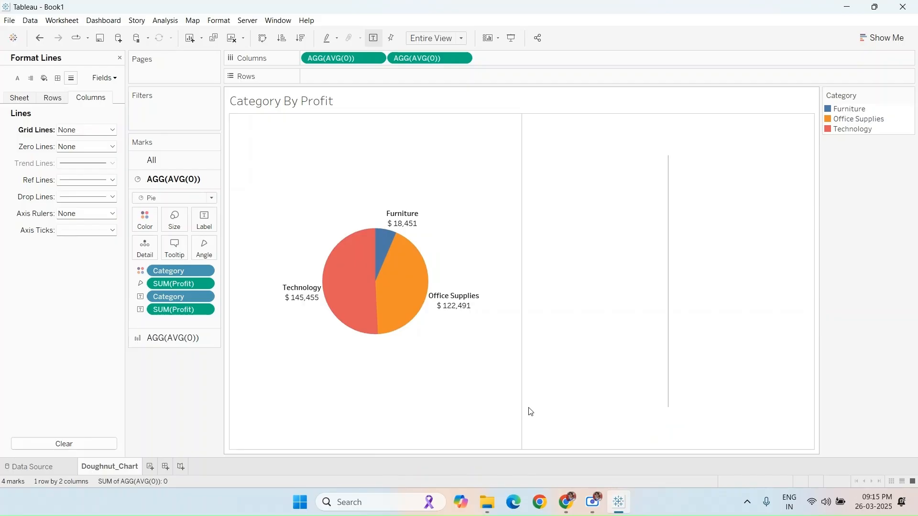
Change the second AGG(AVG(0)) marks to Circle and overlay them on the pie as a Dual Axis.
left_click(162, 341)
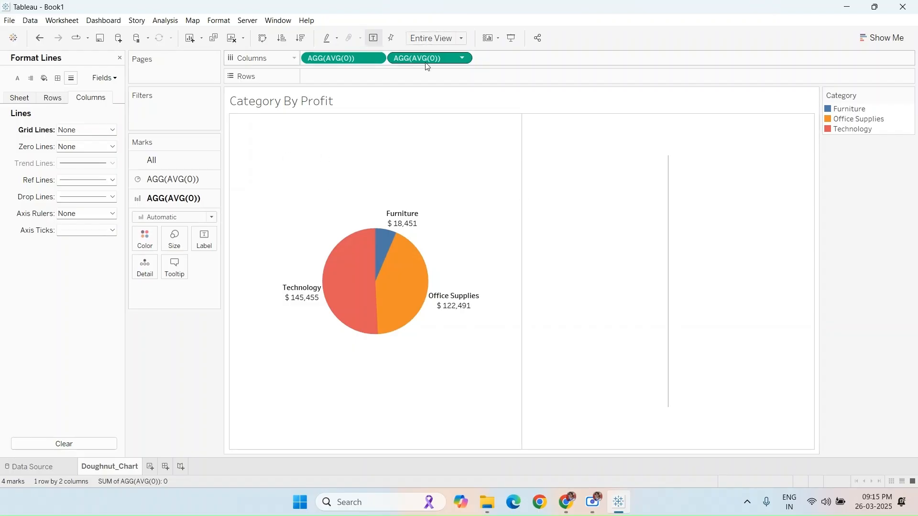
mouse_move(352, 270)
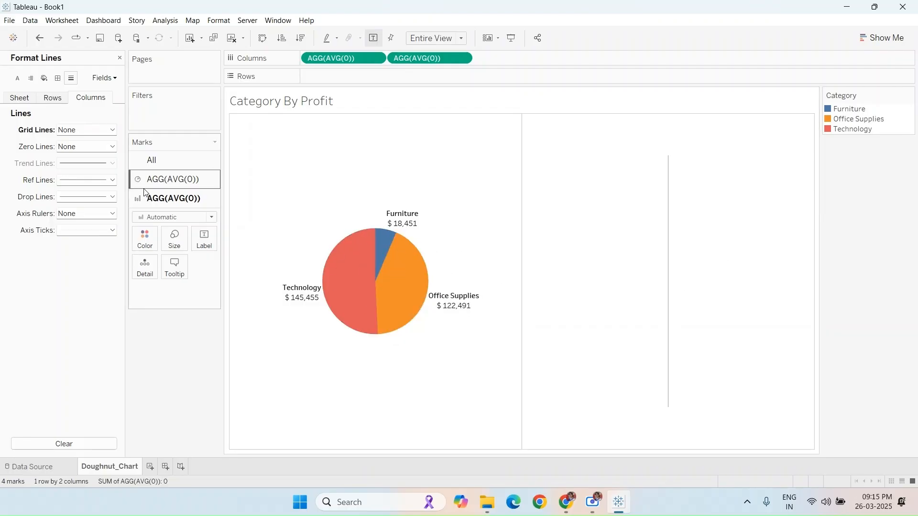
left_click(213, 218)
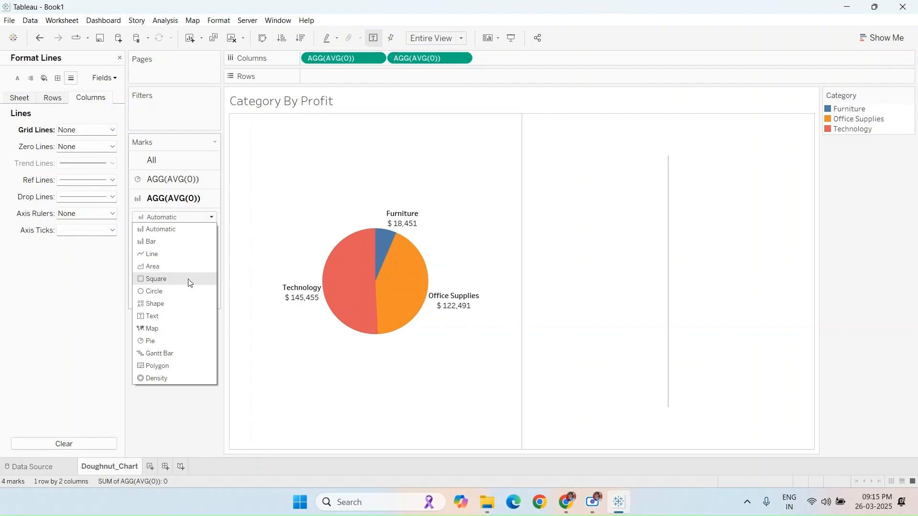
left_click(188, 291)
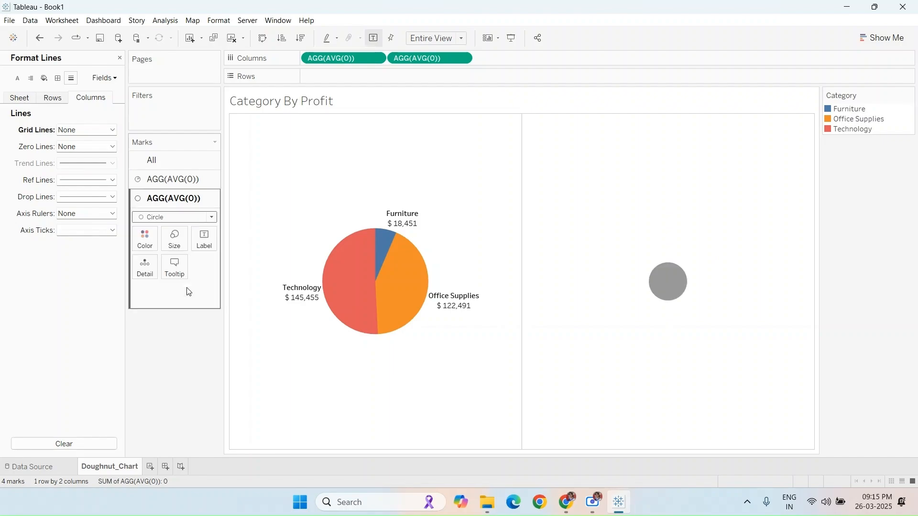
left_click(463, 58)
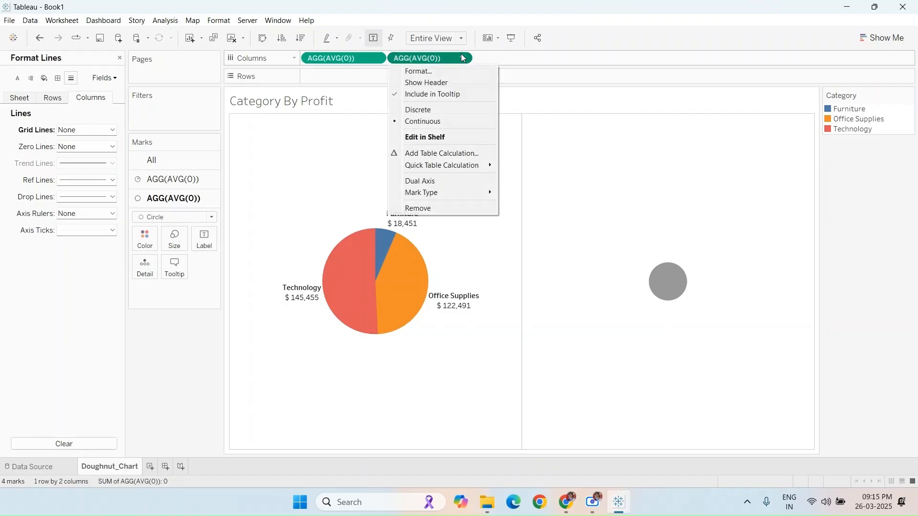
left_click(451, 182)
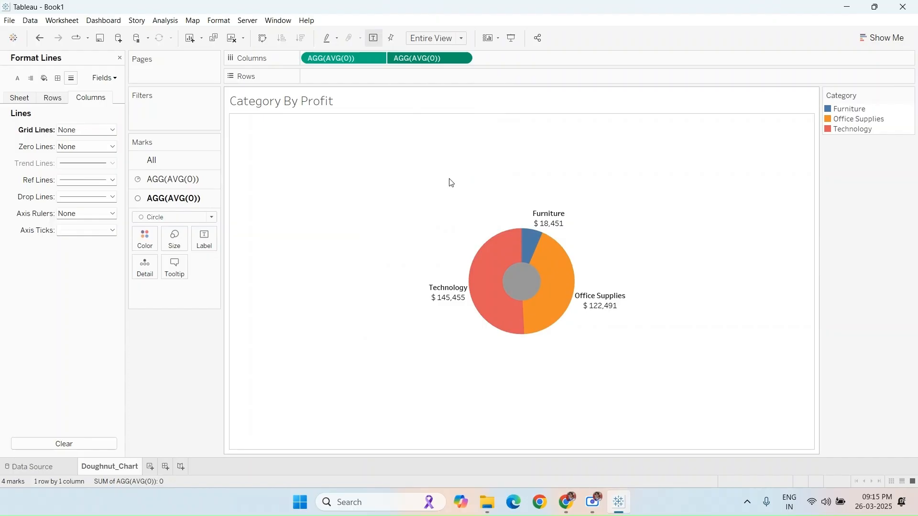
Colour the inner circle white to form the doughnut's hole.
left_click(150, 244)
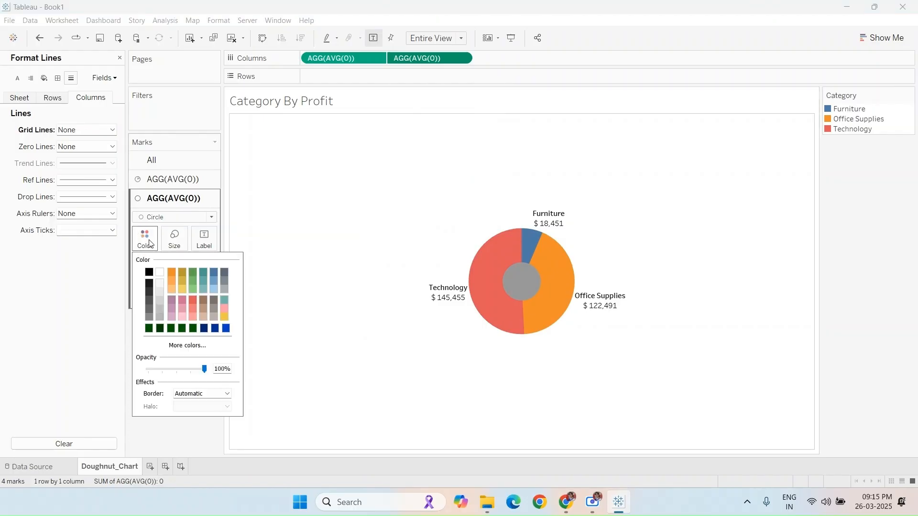
left_click(159, 273)
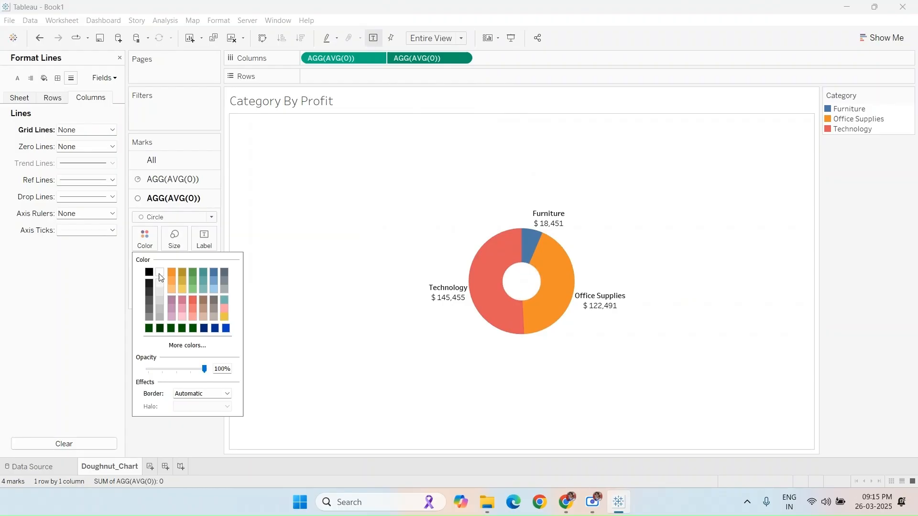
left_click(277, 247)
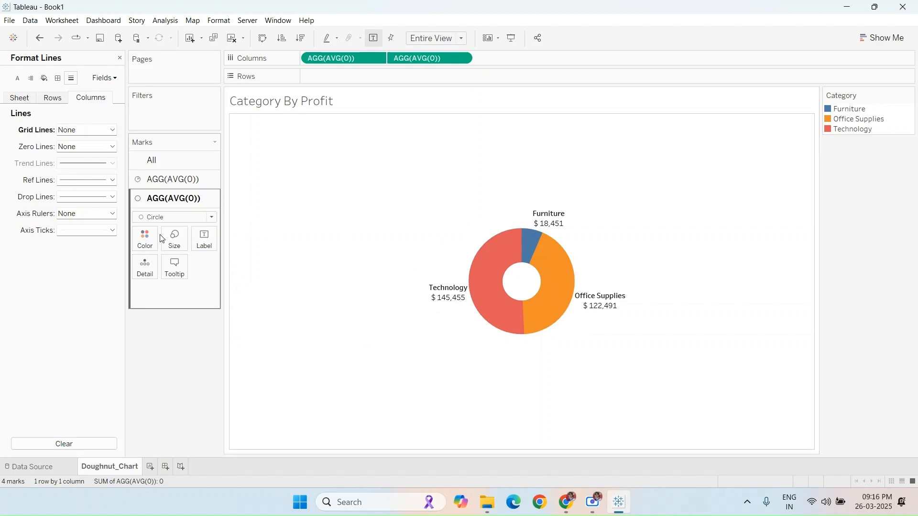
Set the inner circle's custom colour to HTML #ffffff.
left_click(145, 239)
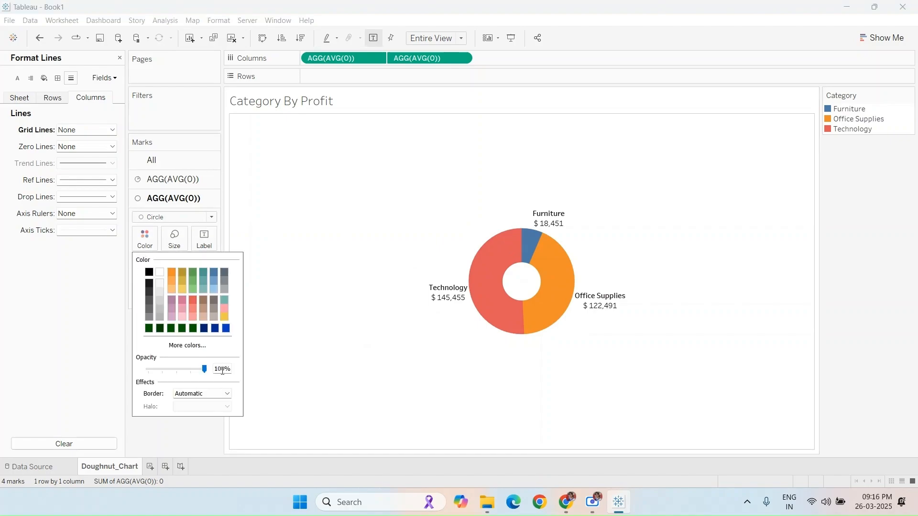
left_click(188, 345)
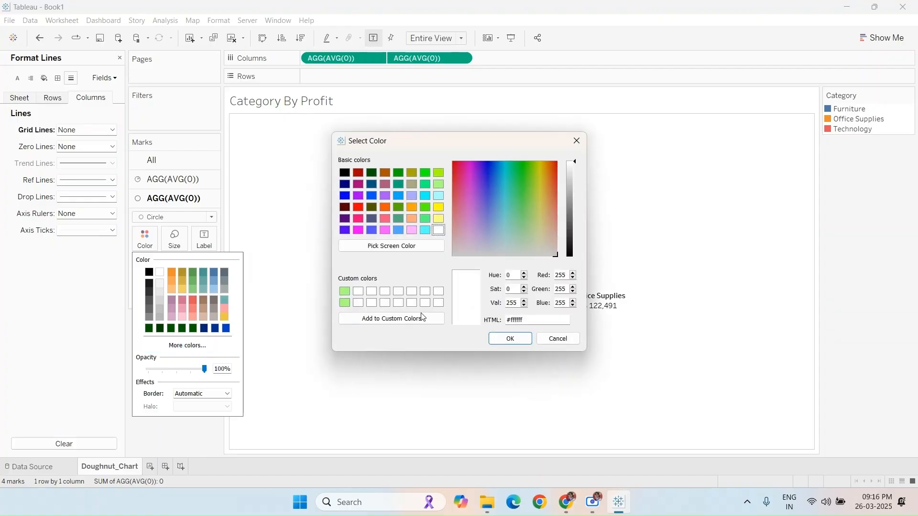
left_click_drag(547, 322, 493, 322)
left_click(506, 342)
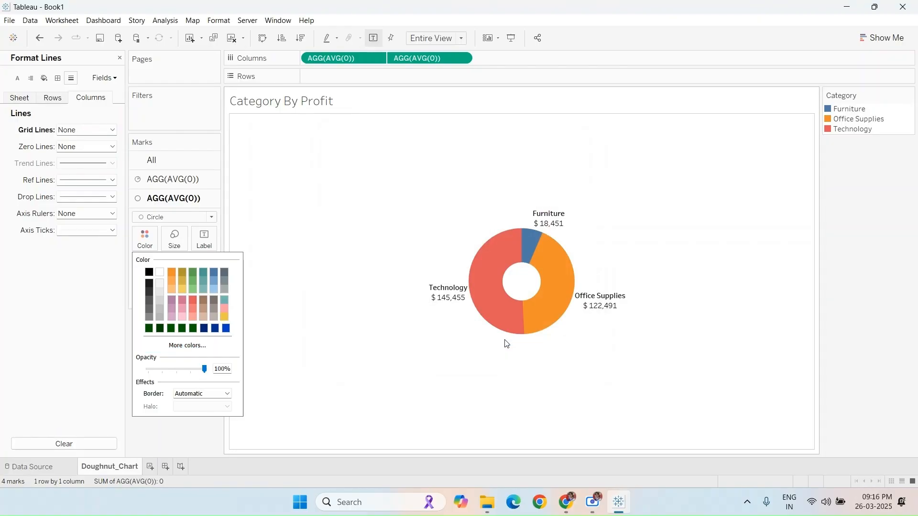
left_click(332, 230)
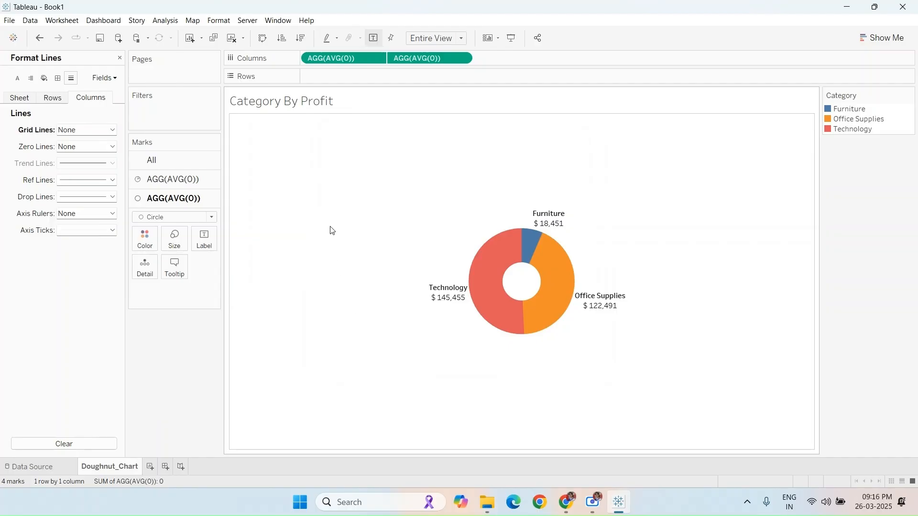
Assign the Blue-Teal colour palette to the Category slices of the pie marks.
left_click(196, 186)
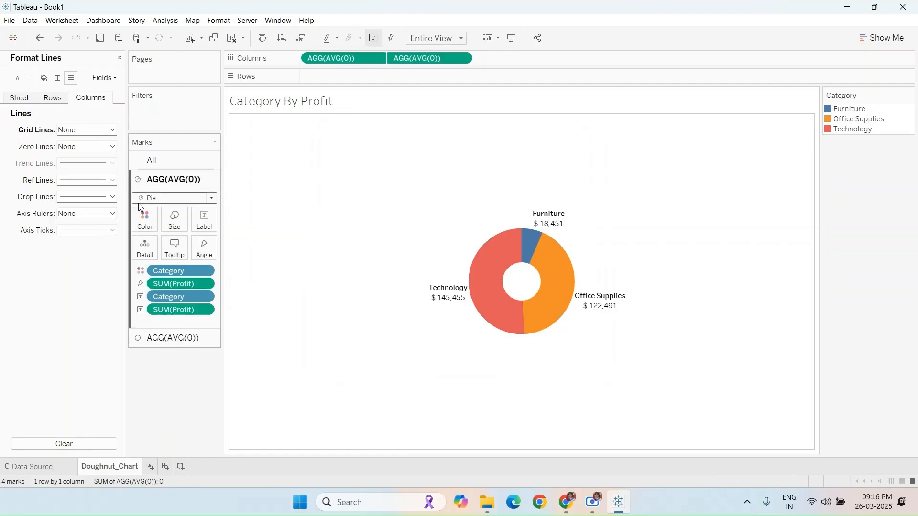
left_click(149, 231)
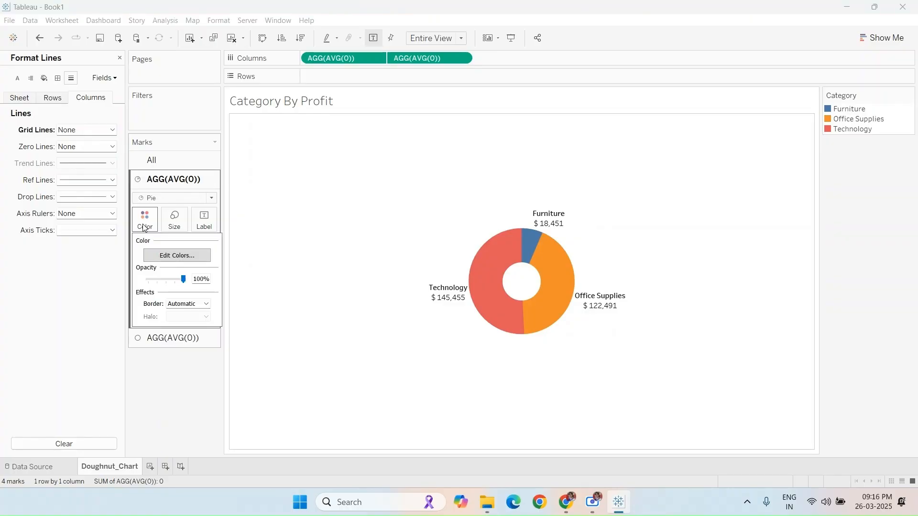
left_click(196, 257)
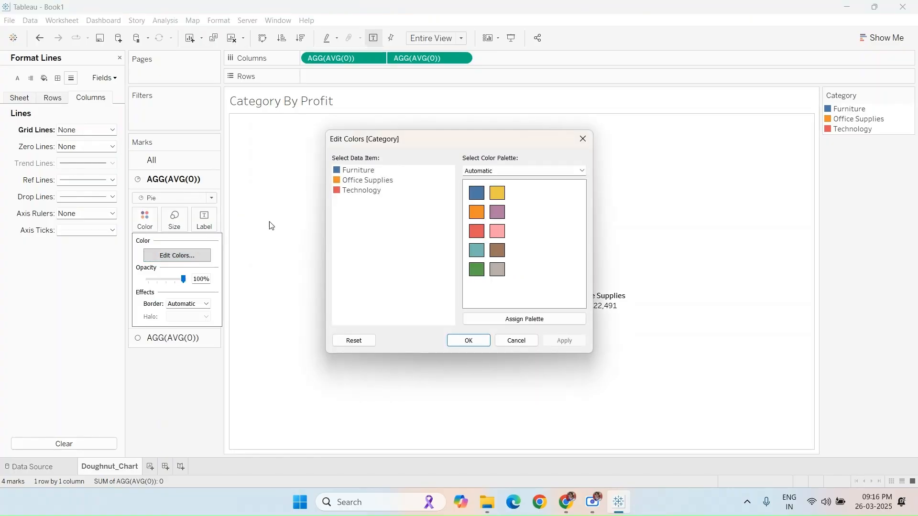
left_click(519, 172)
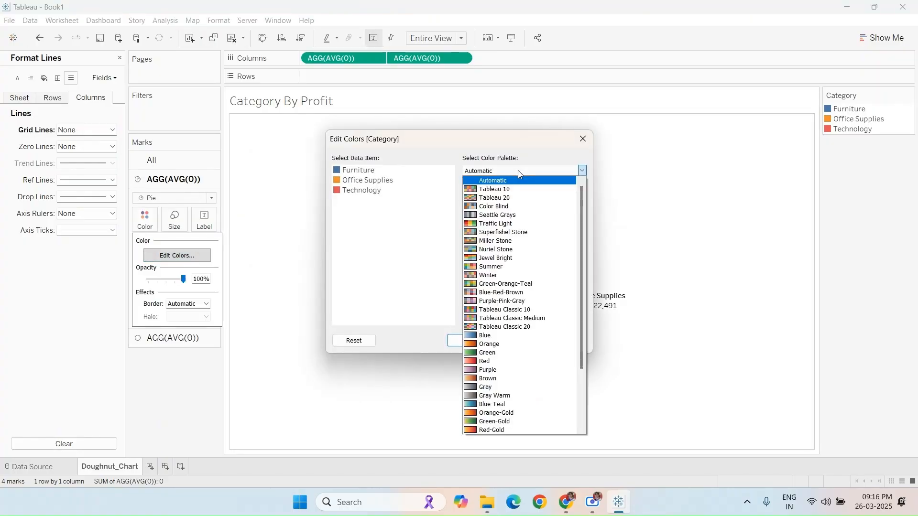
left_click(500, 408)
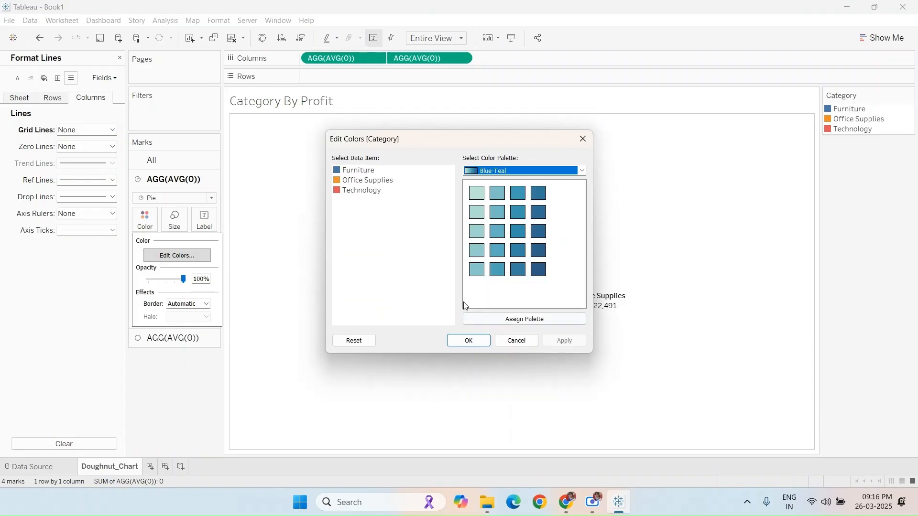
left_click(511, 325)
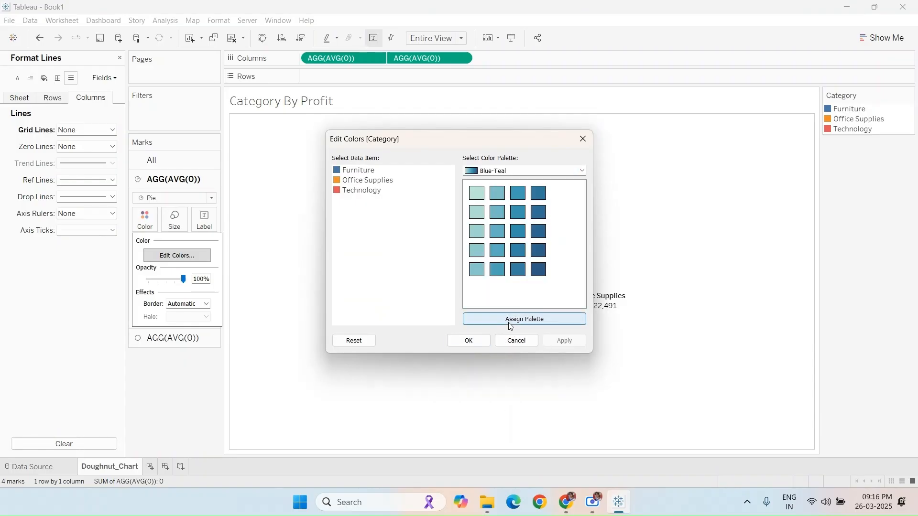
left_click(470, 342)
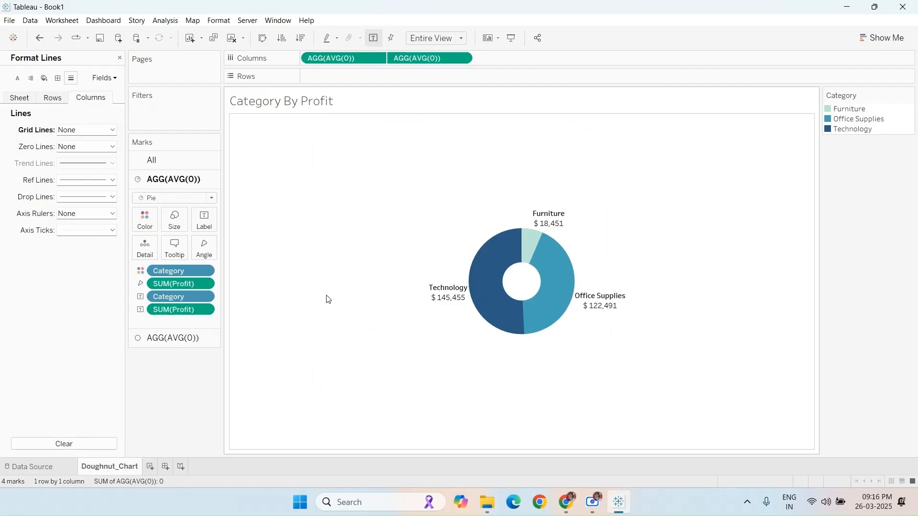
Enlarge the pie marks moderately and widen the white inner circle to about half the doughnut's diameter.
left_click(177, 222)
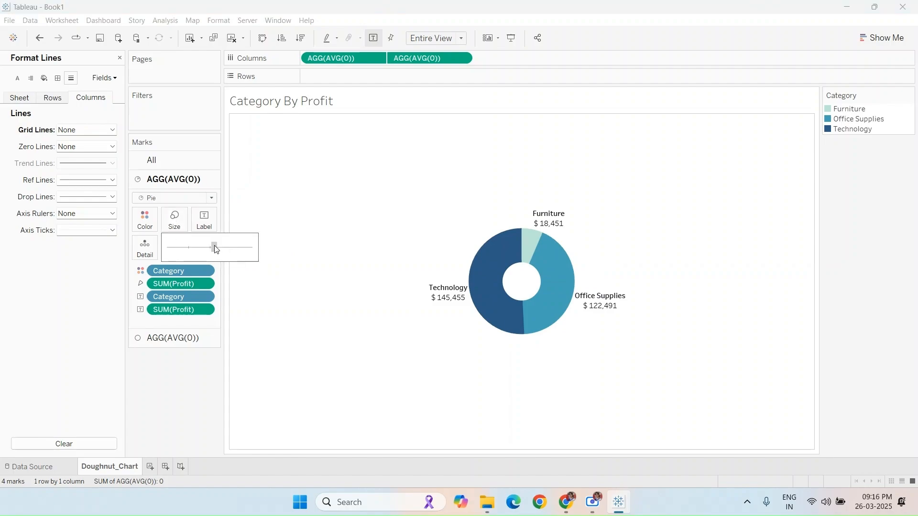
left_click_drag(214, 245, 227, 247)
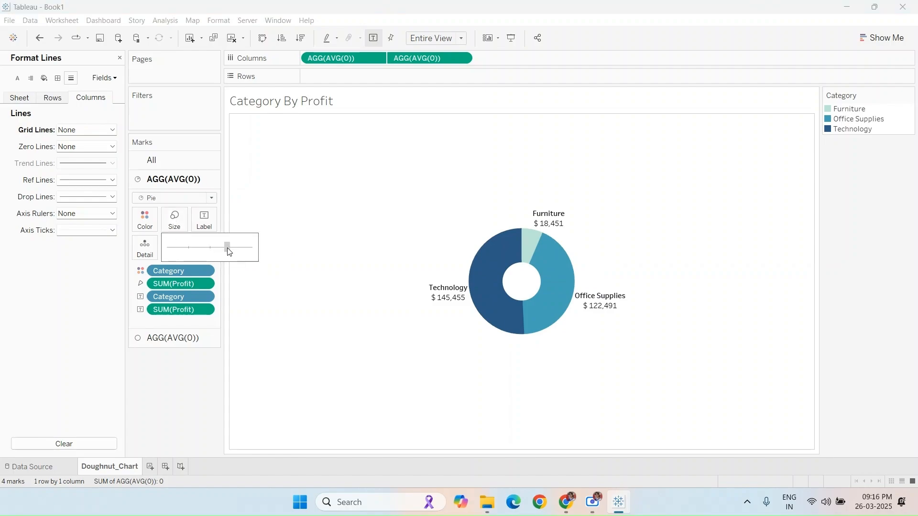
left_click(159, 343)
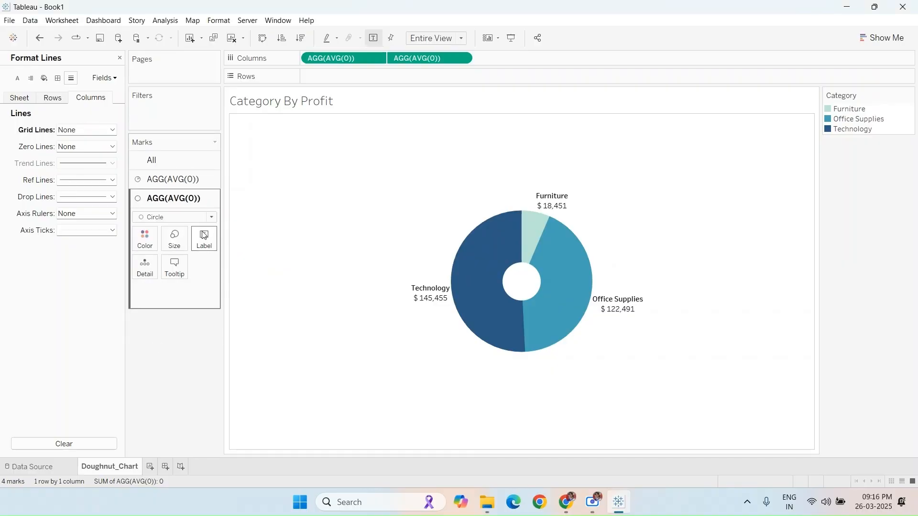
left_click(183, 239)
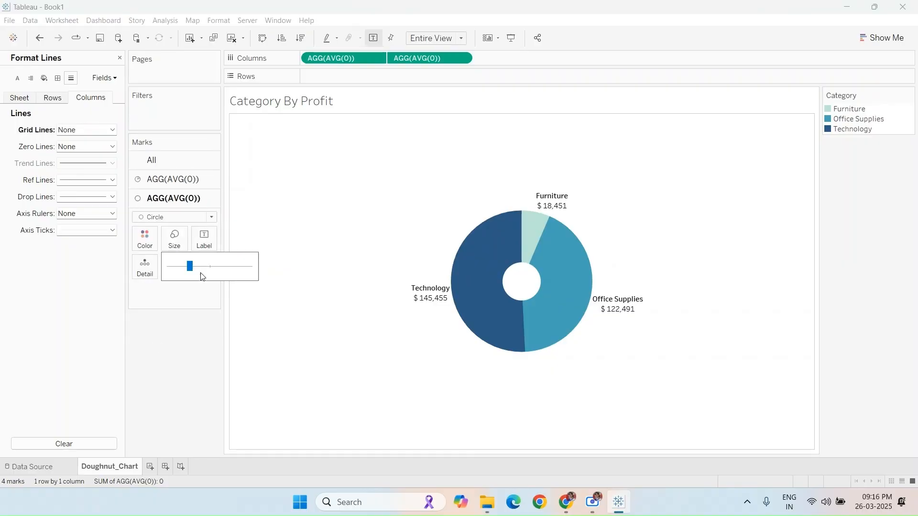
left_click_drag(189, 267, 211, 267)
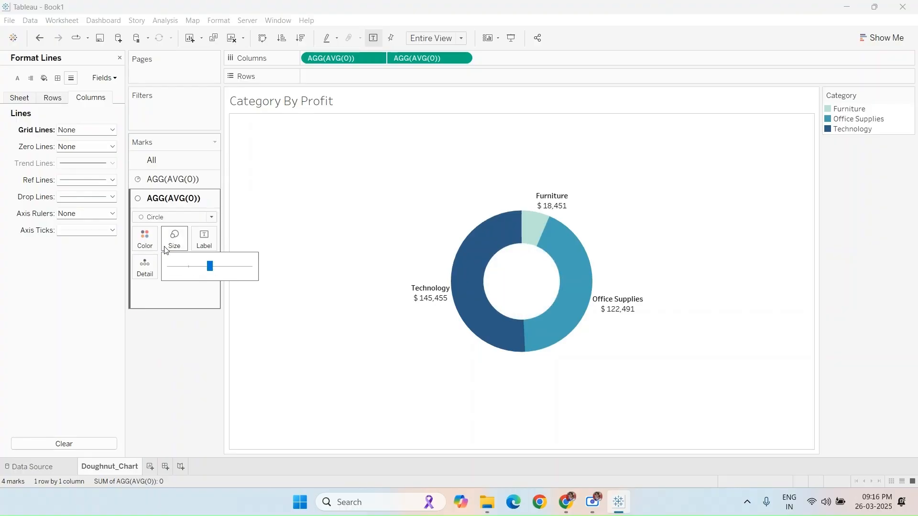
left_click(166, 358)
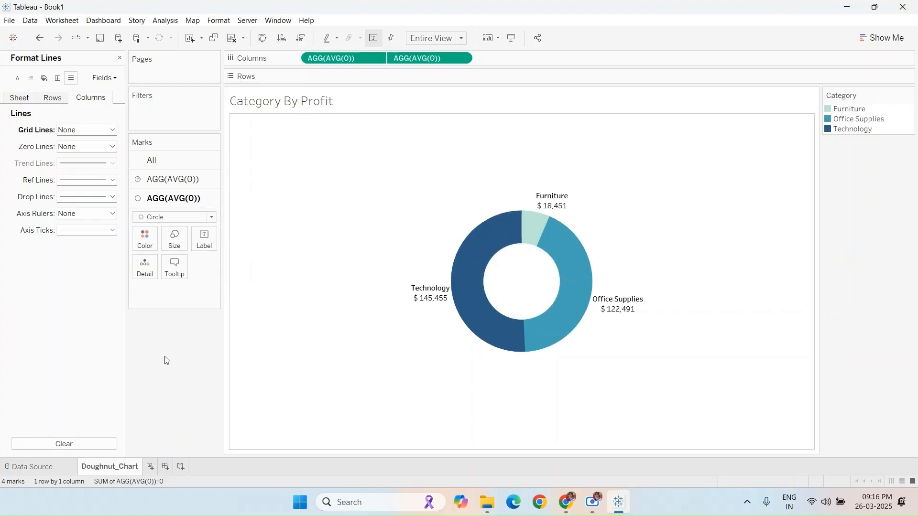
Add Profit as the inner circle's label and edit its text to "Total Profit:" above "$ <SUM(Profit)>".
left_click(120, 59)
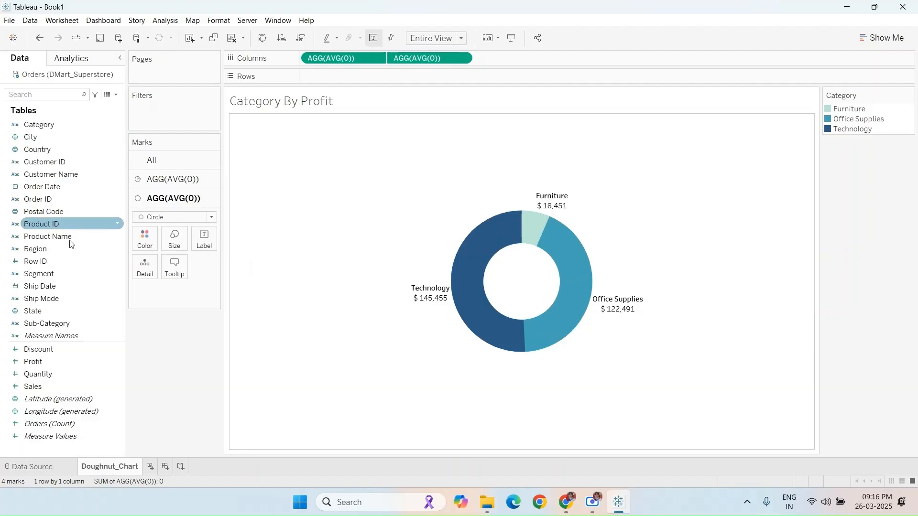
left_click_drag(62, 362, 212, 243)
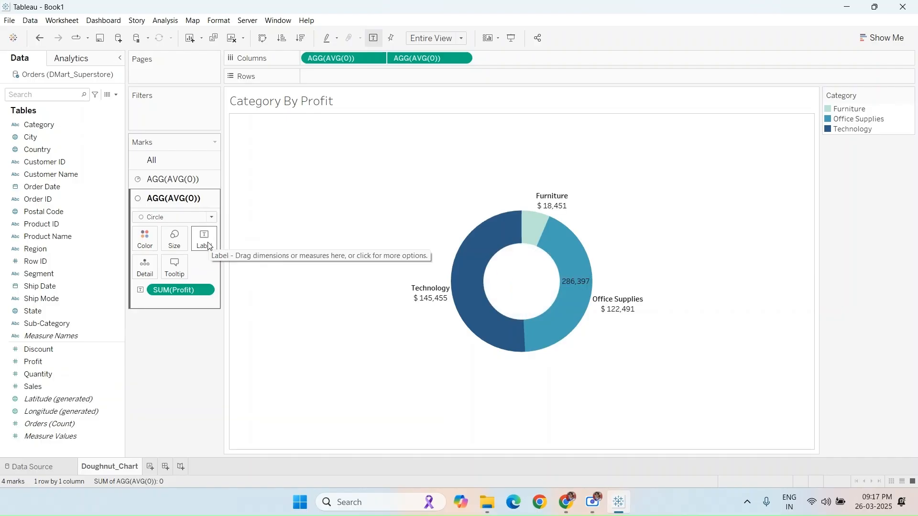
left_click(206, 240)
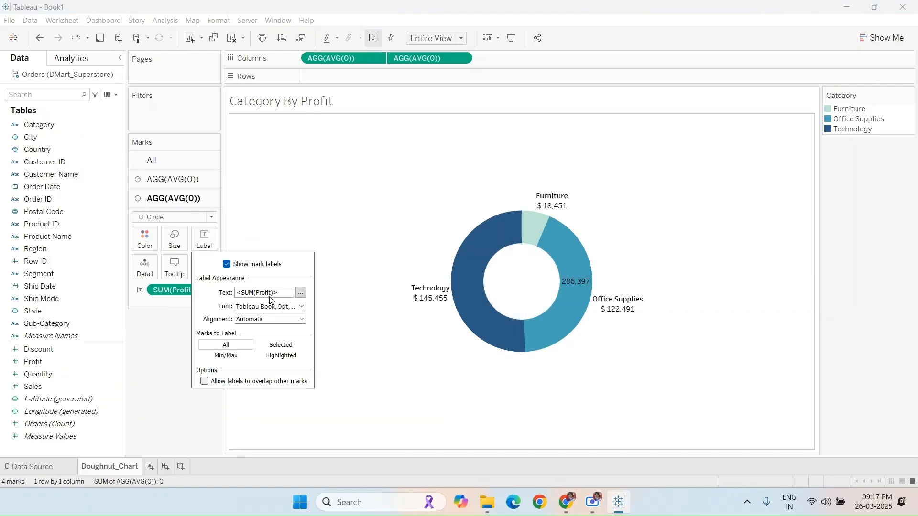
left_click(301, 293)
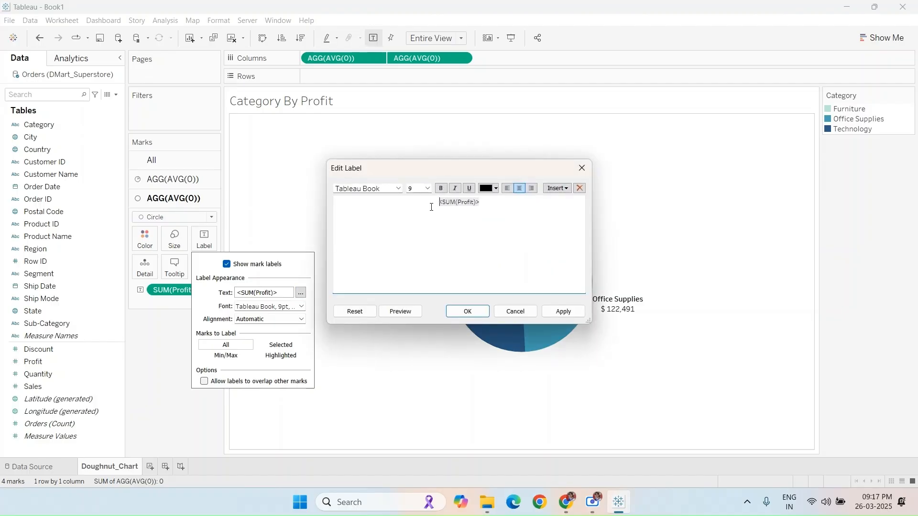
type("Total Profit:")
key("Return")
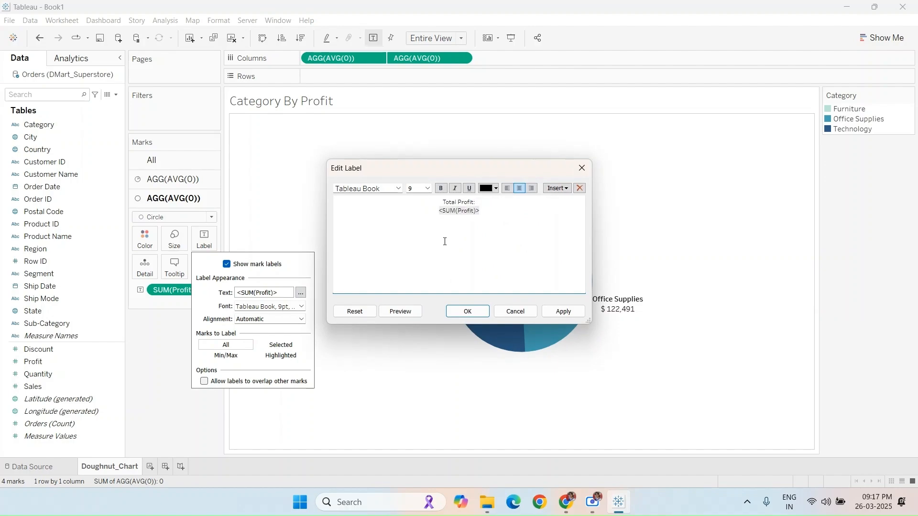
type("$")
left_click(467, 311)
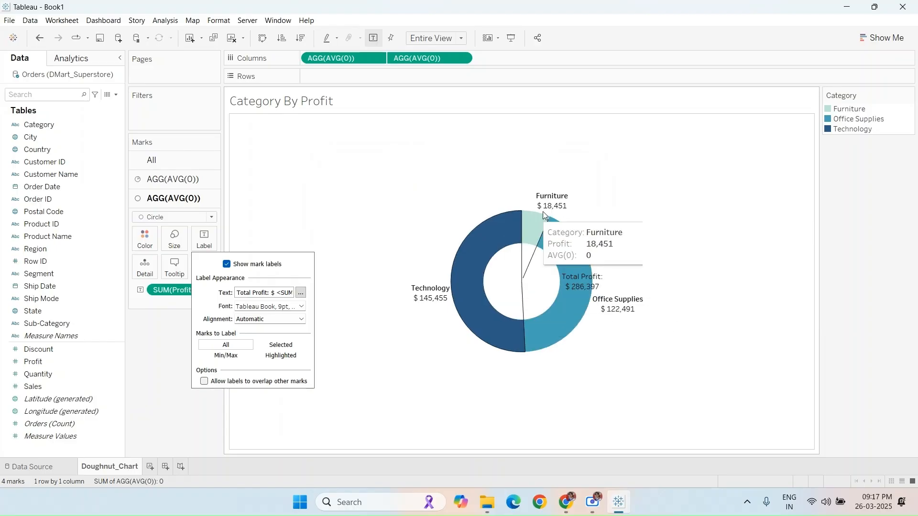
left_click(382, 360)
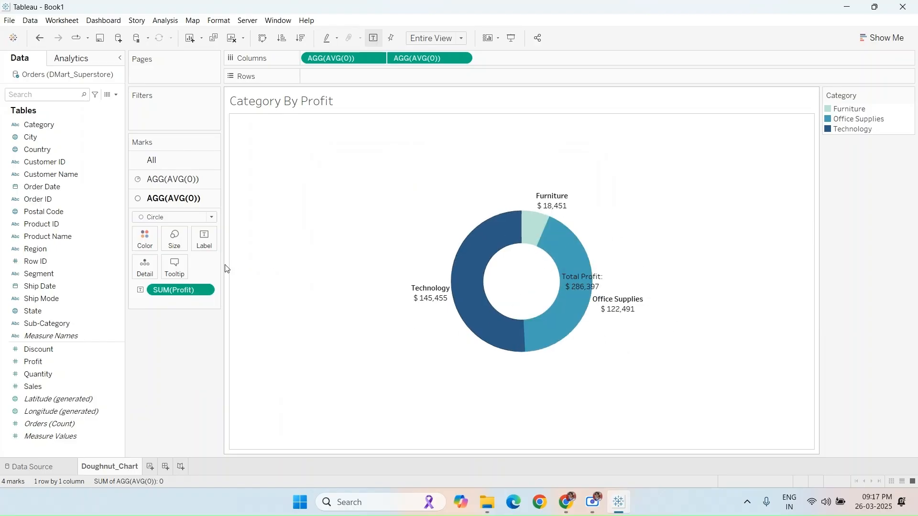
Align the inner circle's Total Profit label to the horizontal centre and vertical middle.
left_click(199, 246)
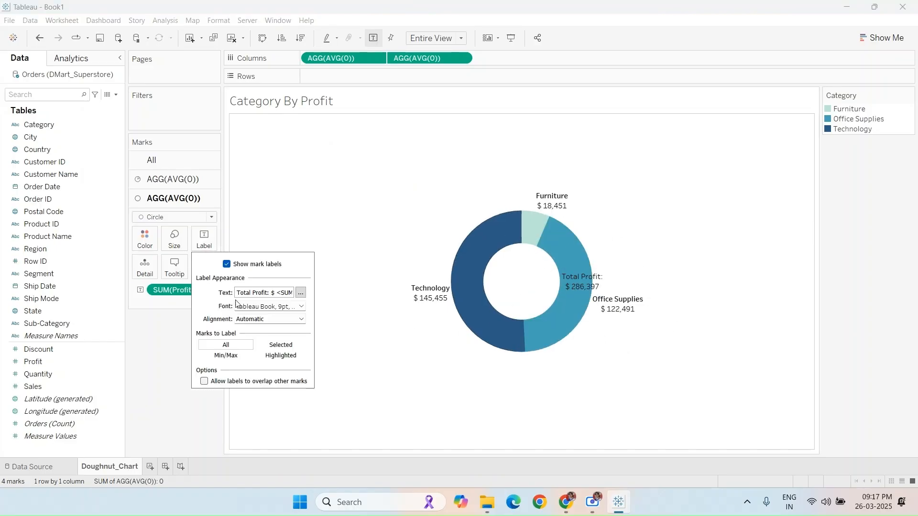
left_click(277, 320)
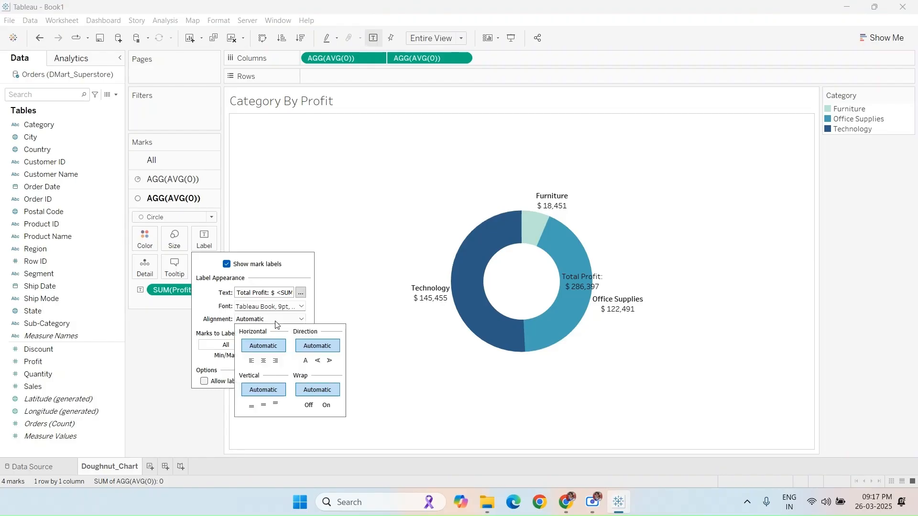
left_click(263, 360)
left_click(262, 406)
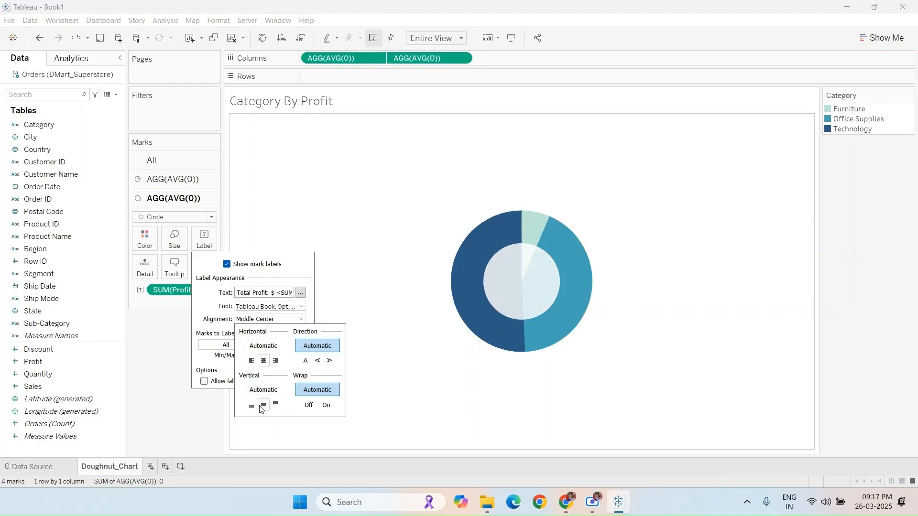
Make both lines of the inner circle's Total Profit label bold.
left_click(300, 293)
left_click(301, 293)
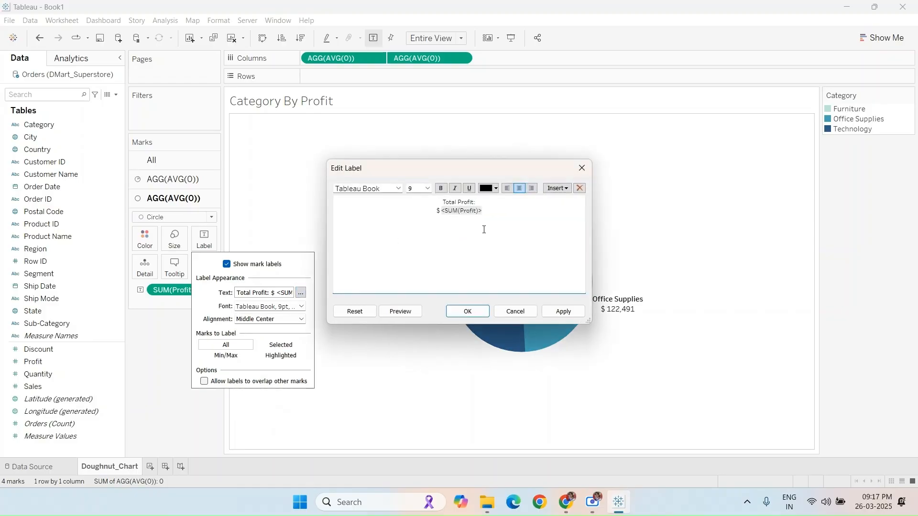
left_click_drag(513, 212, 442, 200)
key("ctrl+b")
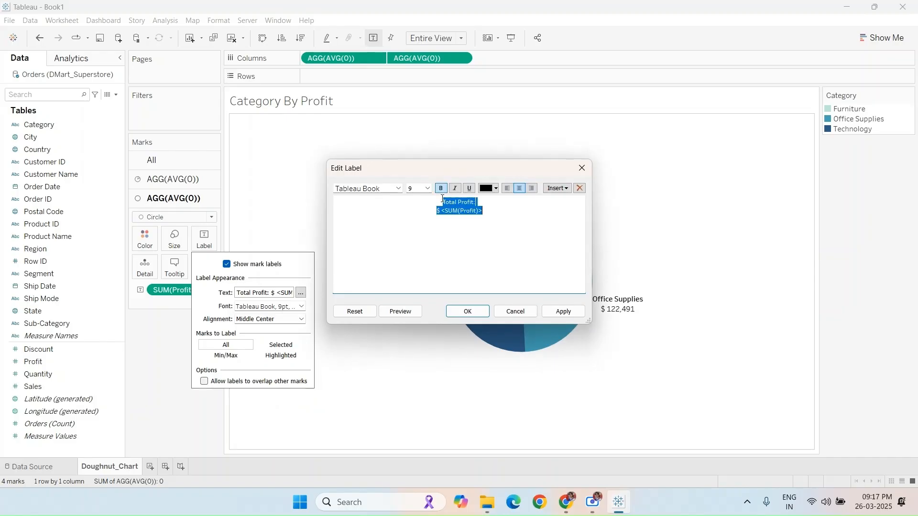
left_click(468, 311)
left_click(367, 234)
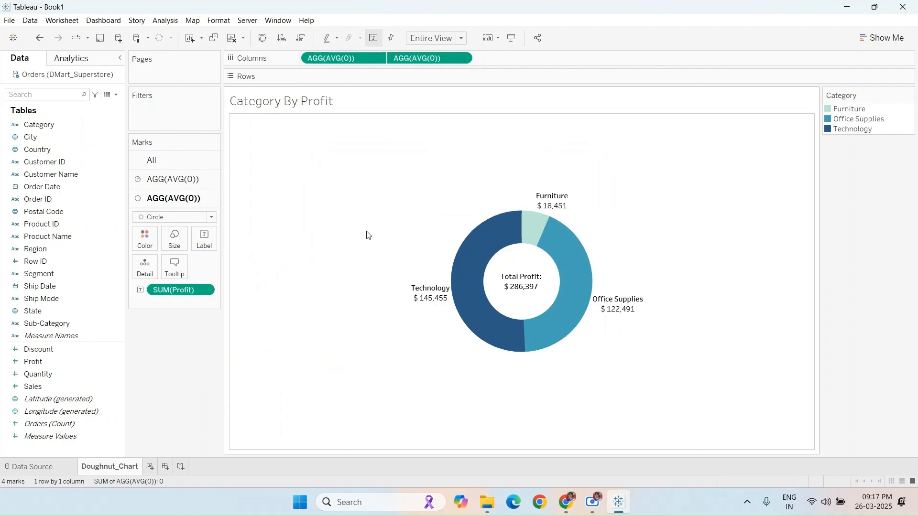
Remove the AVG(0) line from the pie marks' tooltip text.
mouse_move(526, 288)
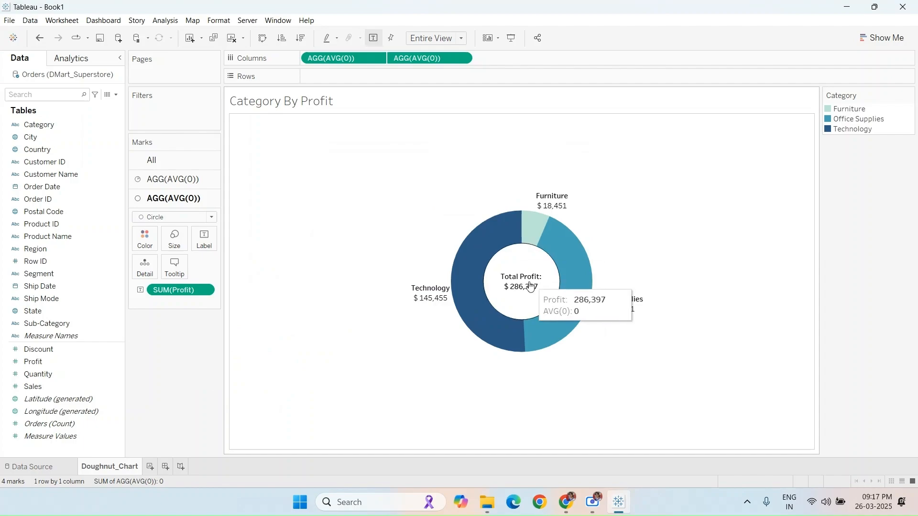
mouse_move(436, 299)
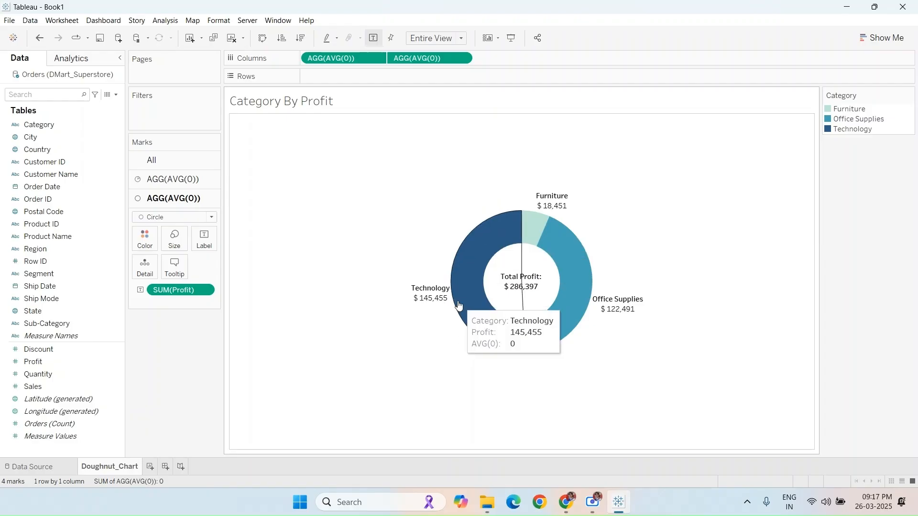
left_click(194, 180)
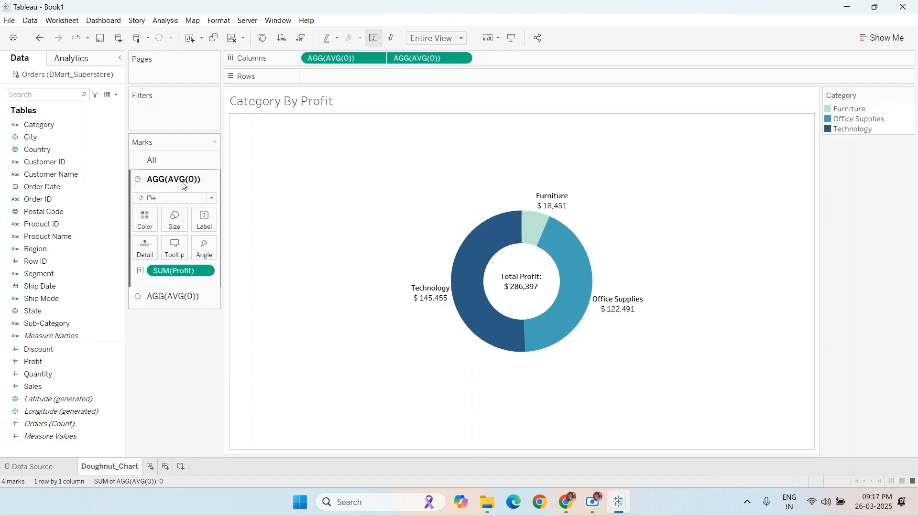
left_click(173, 252)
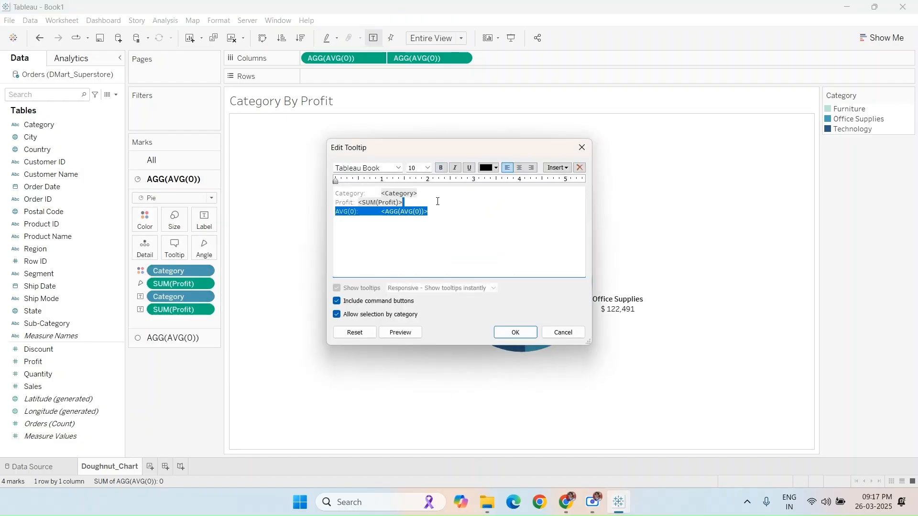
left_click(528, 334)
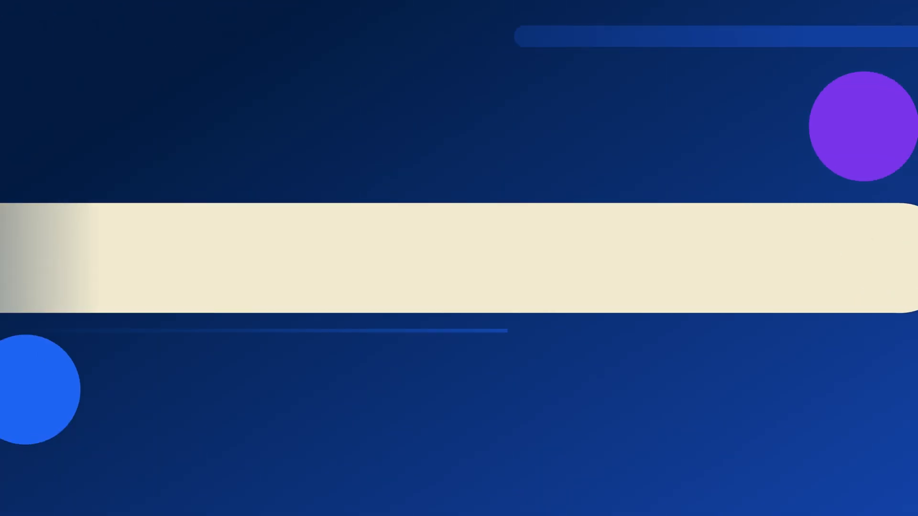